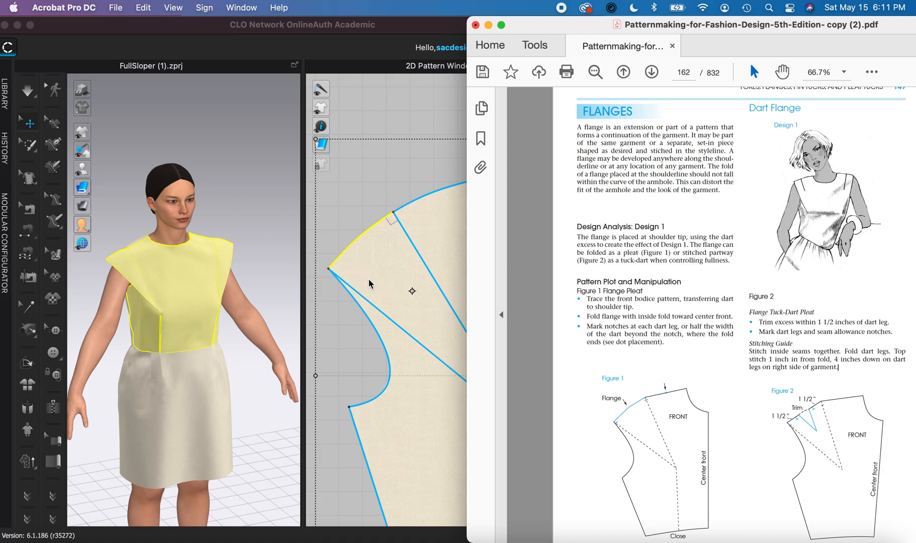
In CLO, offset the bodice's armhole-side dart leg 1.5 in as an internal line, with reversed direction and extension to the pattern outline.
click(433, 230)
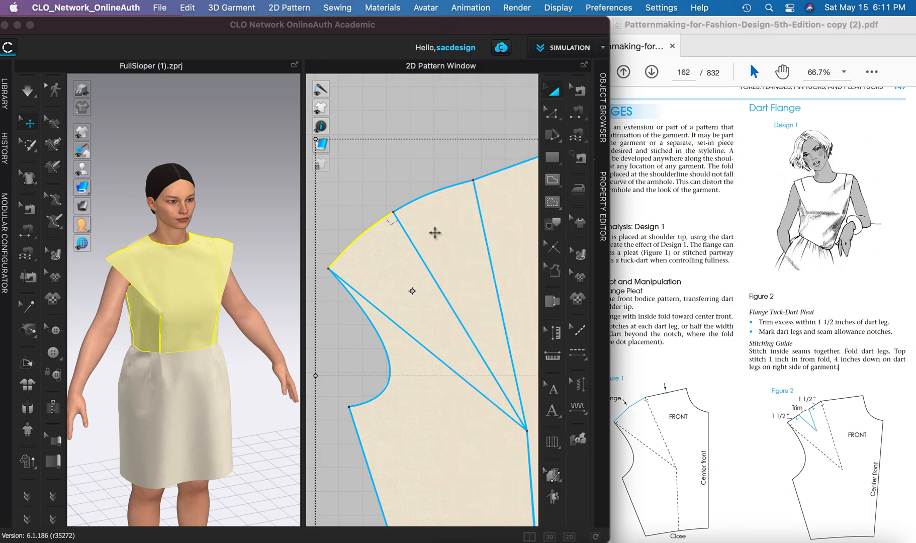
click(498, 269)
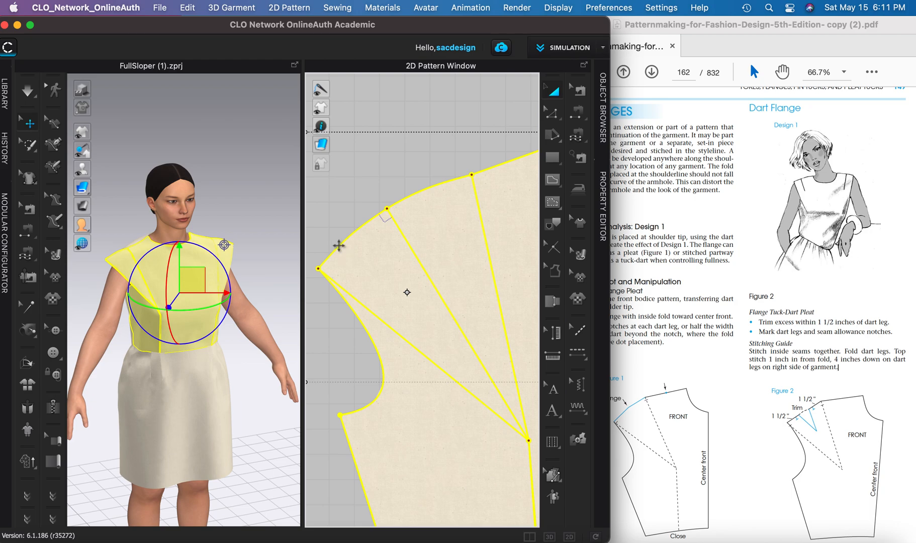
click(340, 231)
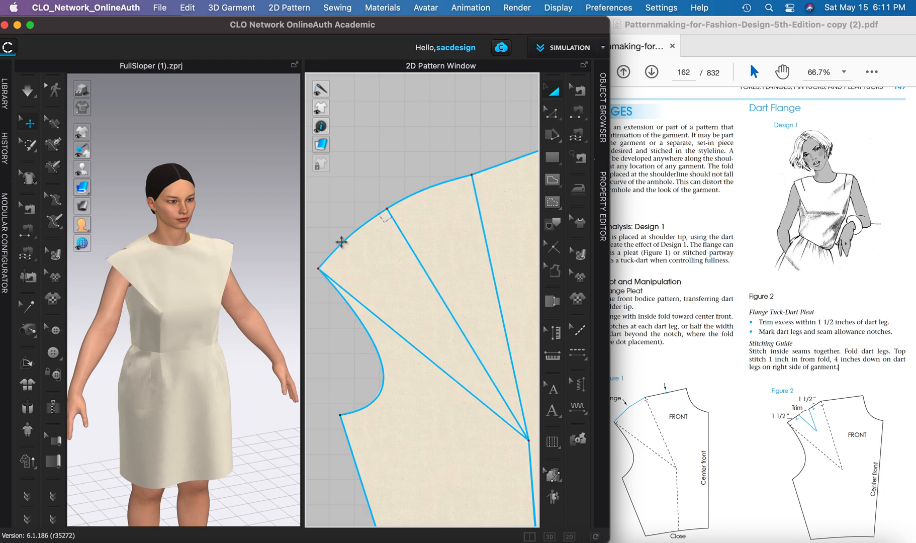
key(v)
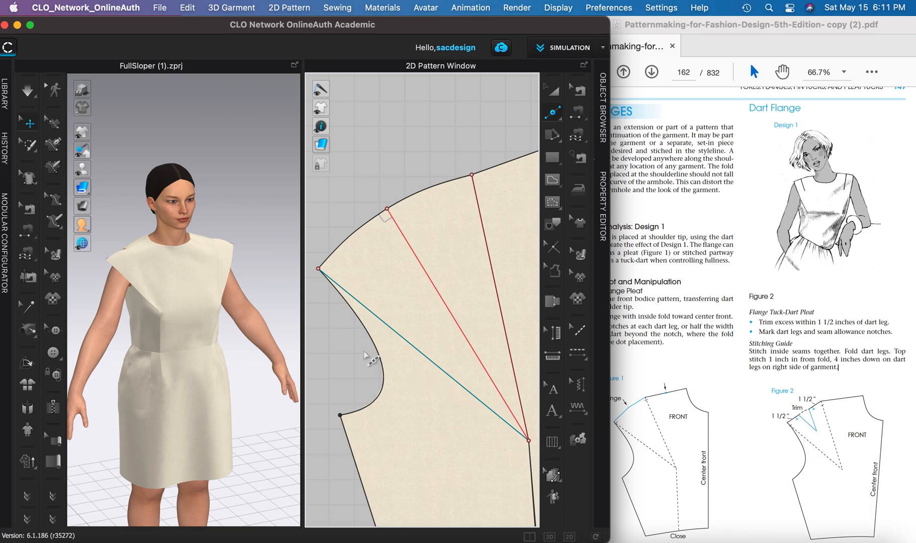
key(z)
click(410, 344)
right_click(410, 345)
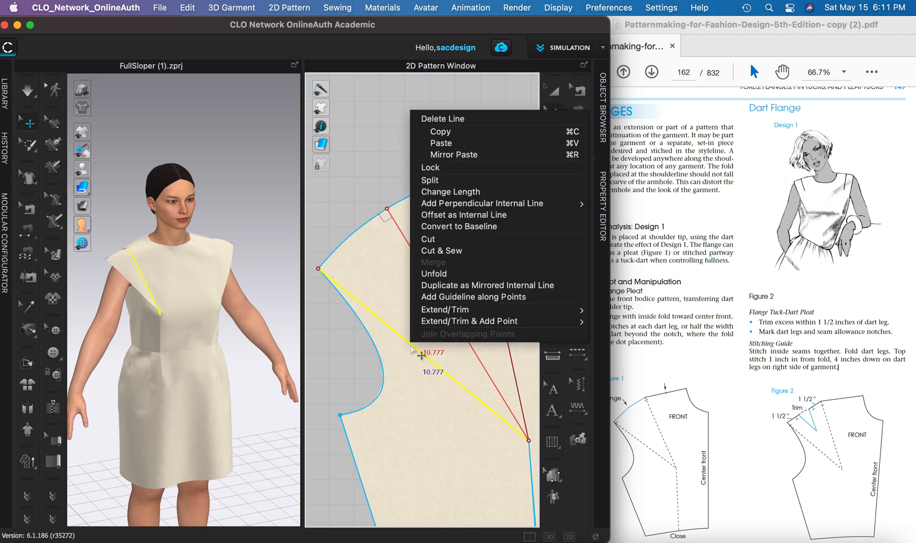
click(443, 220)
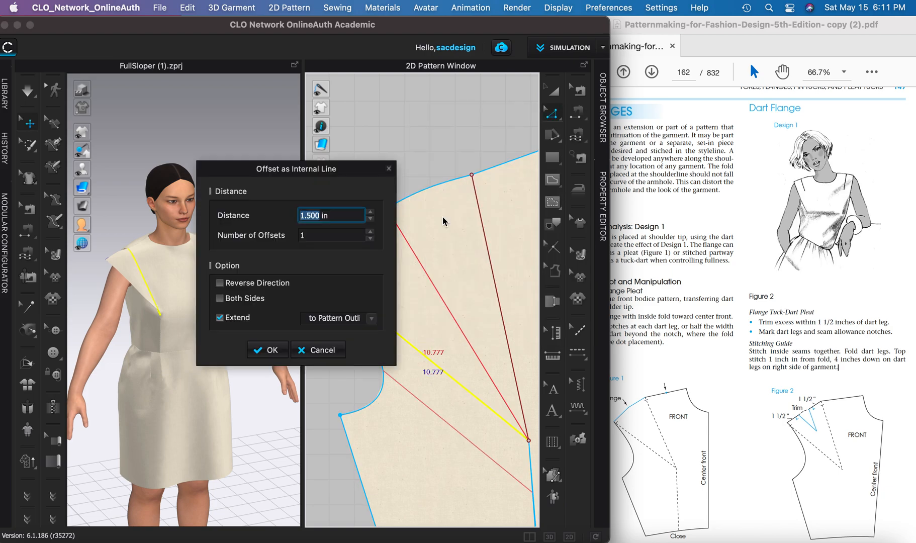
click(258, 285)
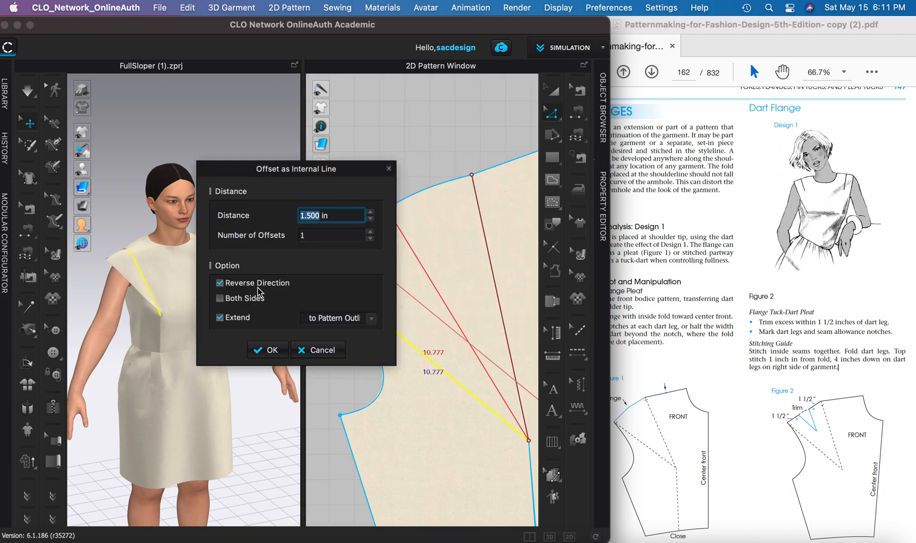
drag(292, 169, 200, 147)
click(177, 330)
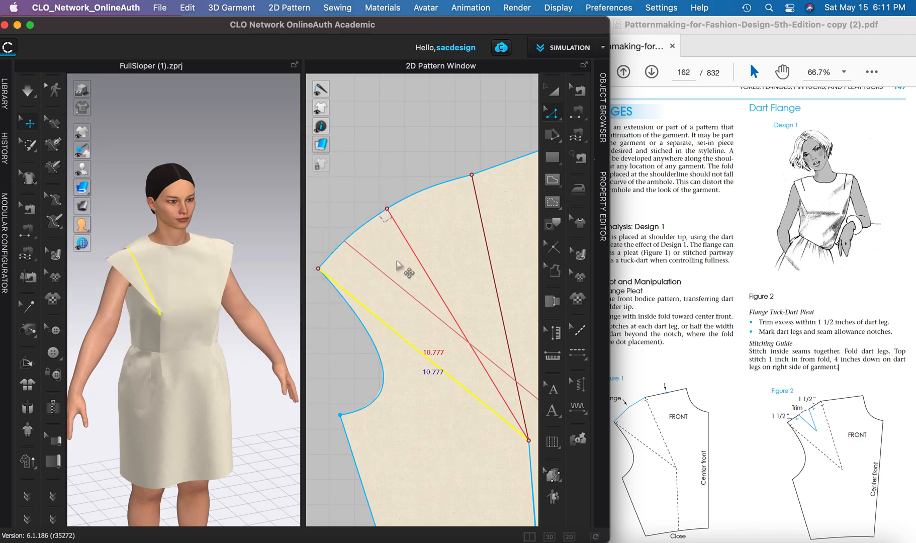
Try to offset the neck-side dart leg 1.5 in as an internal line with Reverse Direction enabled.
right_click(481, 233)
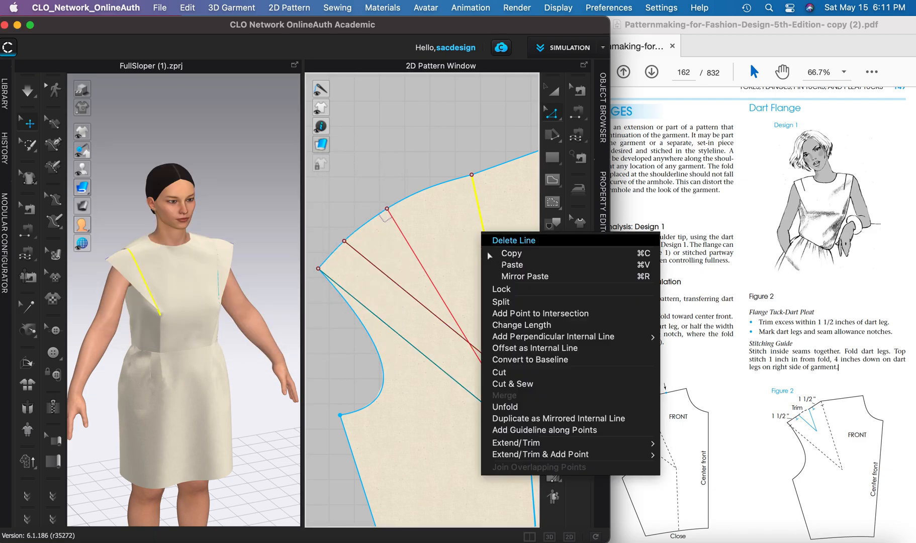
click(509, 347)
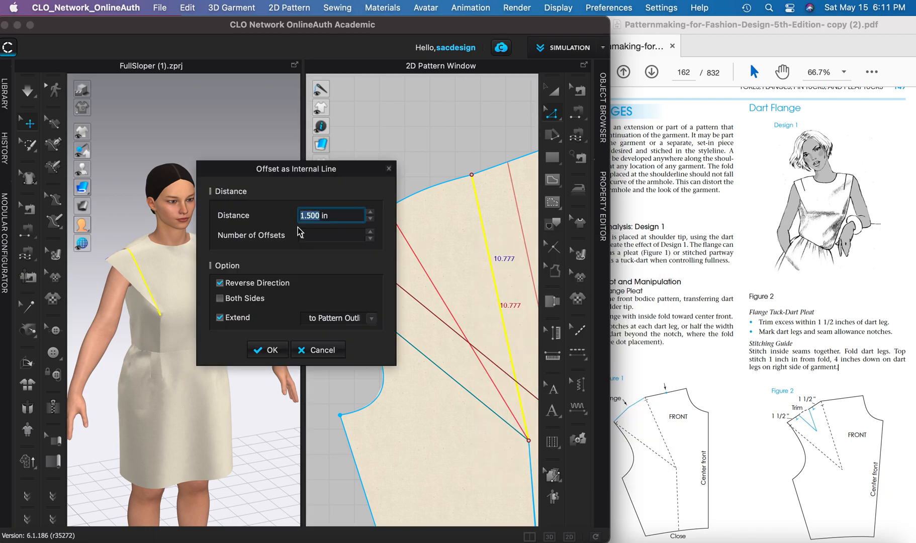
click(269, 349)
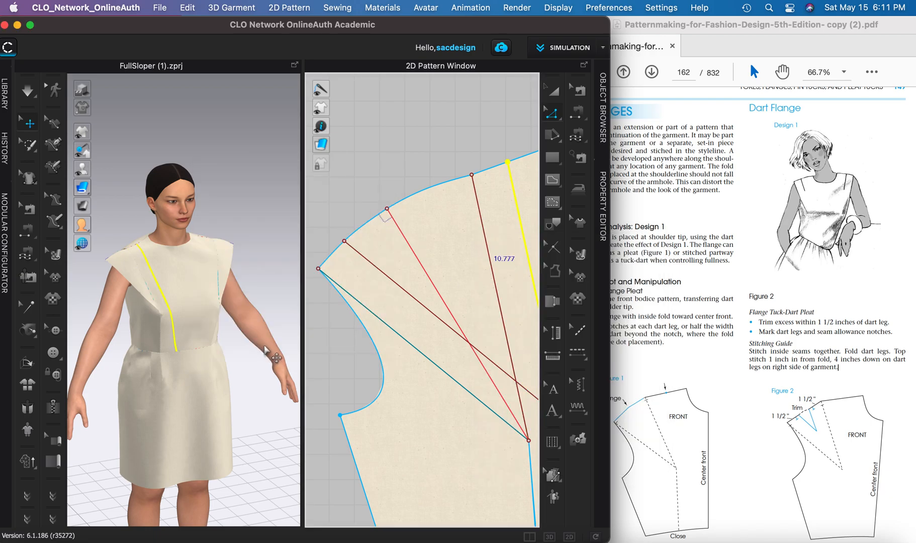
Offset the neck-side dart leg 1.5 in toward the dart's inside as an internal line, without reversed direction and extended to the pattern outline.
click(486, 240)
right_click(486, 241)
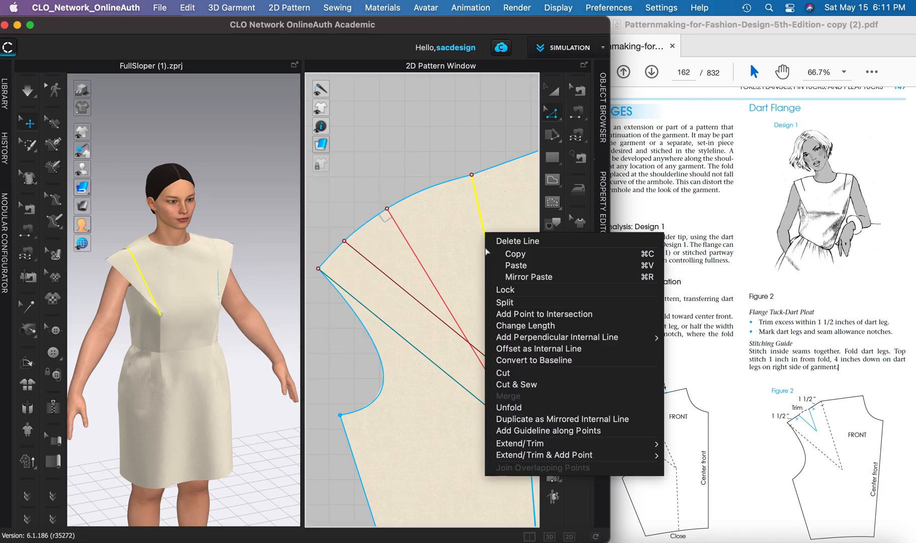
click(522, 349)
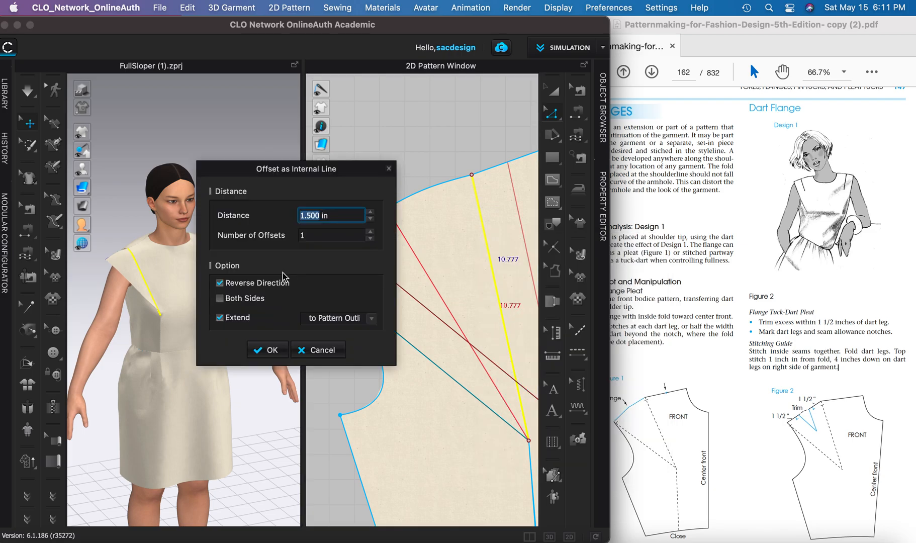
click(251, 282)
click(272, 351)
click(332, 222)
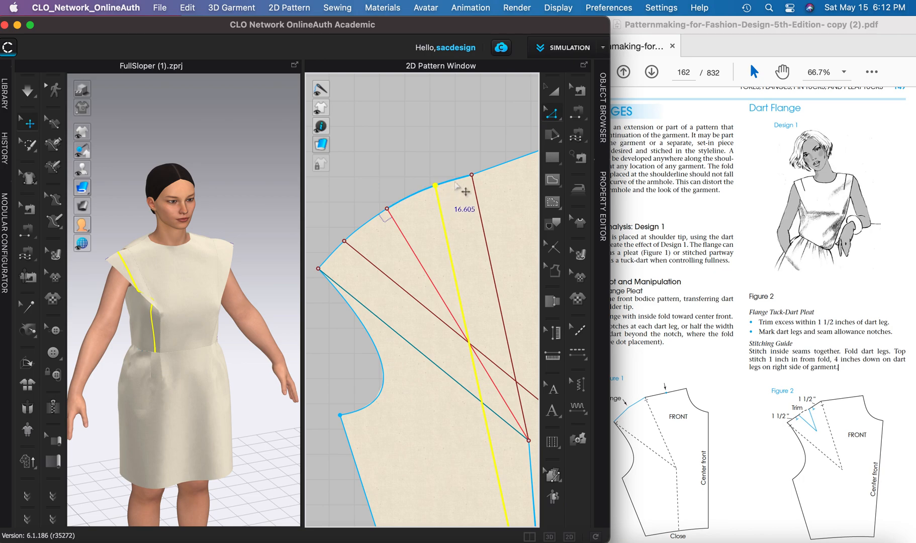
click(456, 179)
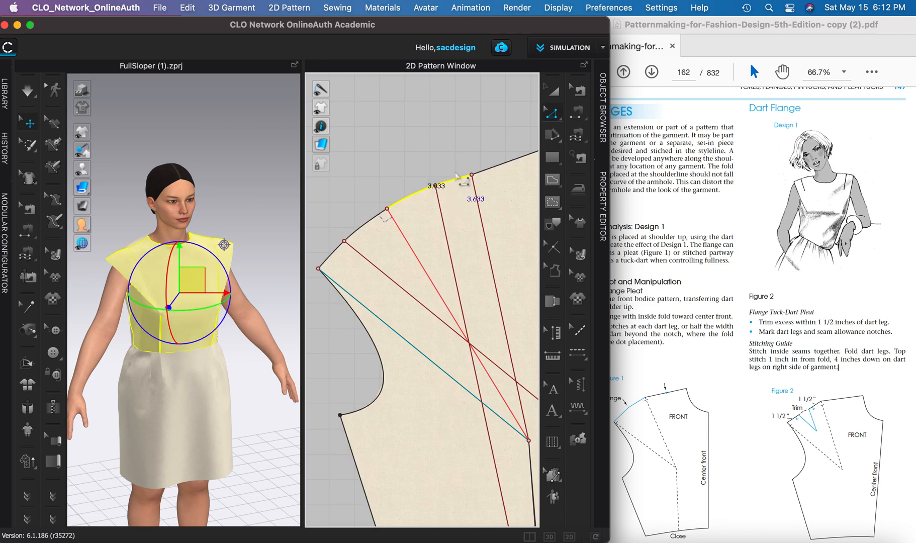
click(455, 174)
click(438, 200)
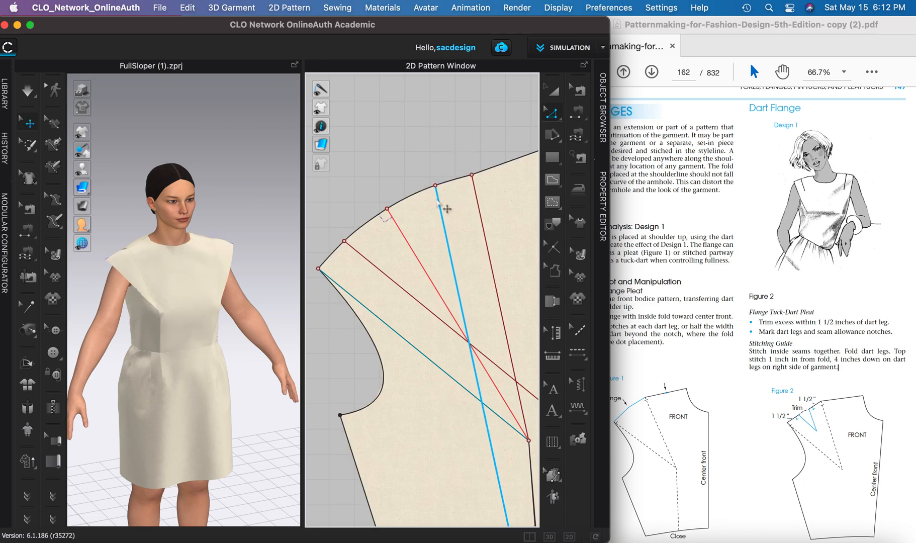
click(437, 201)
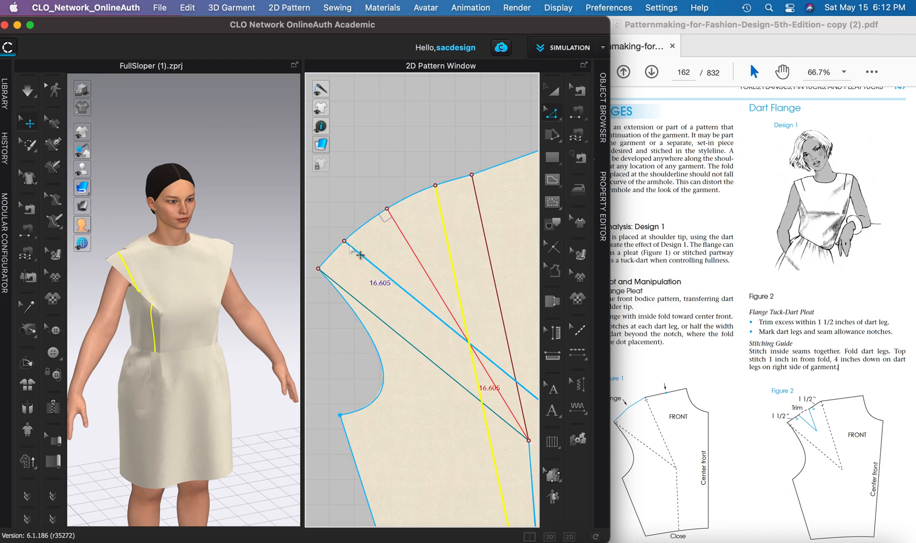
click(342, 260)
click(325, 197)
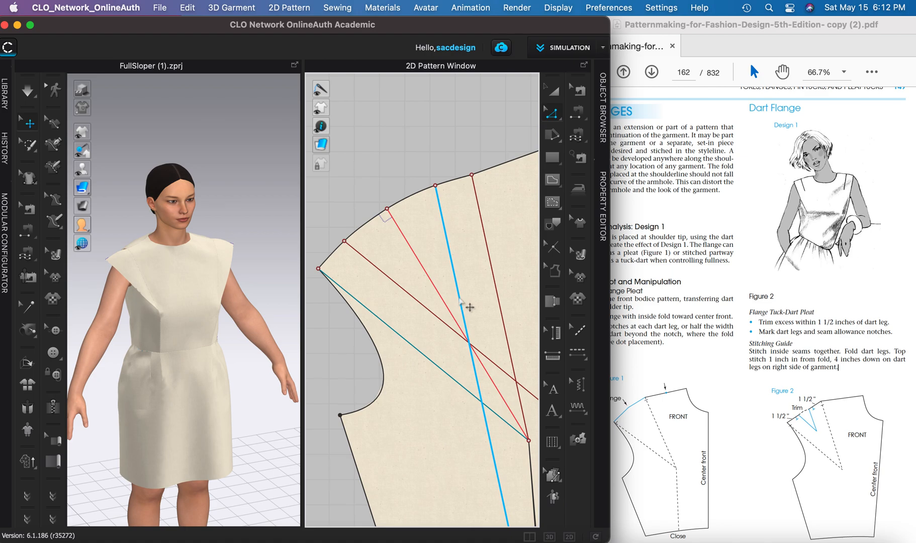
Add a point on the neck-side offset line where the two offset lines cross inside the dart.
scroll(467, 300, down, 4)
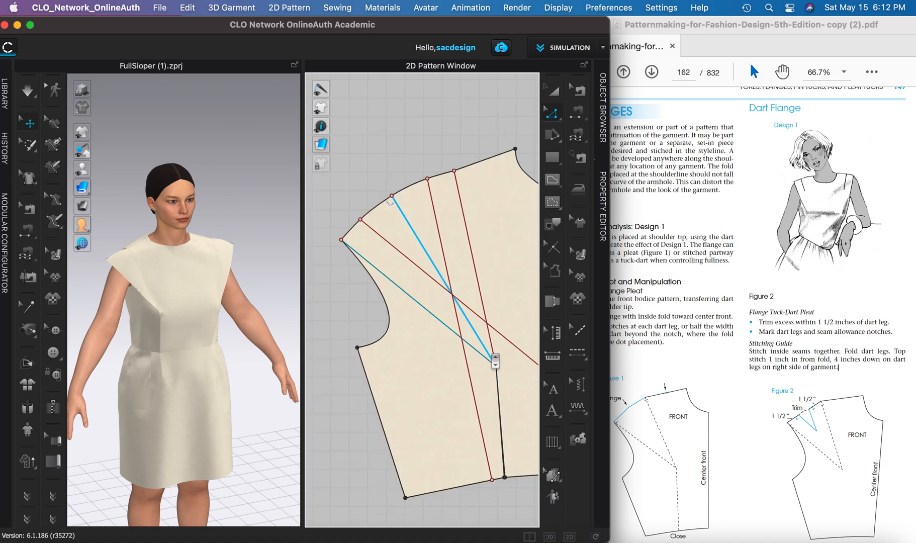
scroll(493, 353, up, 4)
scroll(440, 283, up, 5)
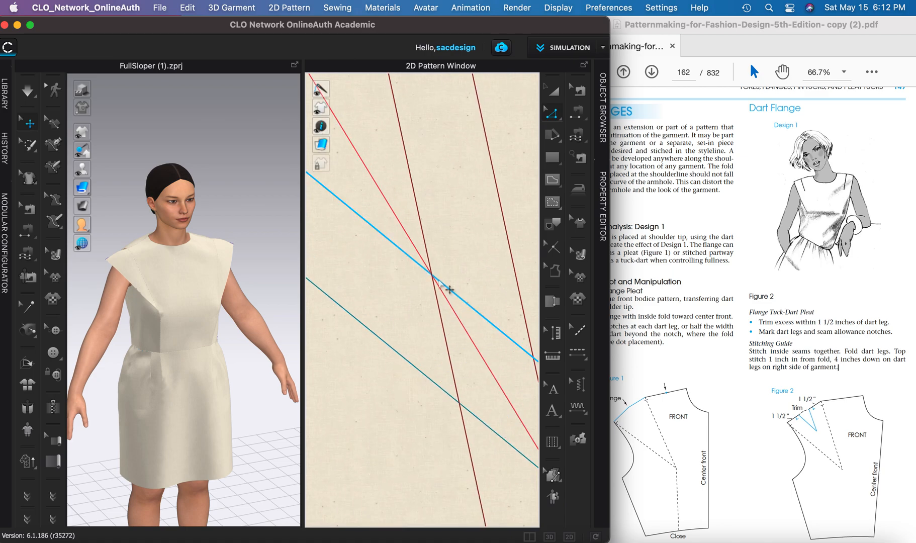
scroll(432, 280, up, 3)
key(x)
click(430, 275)
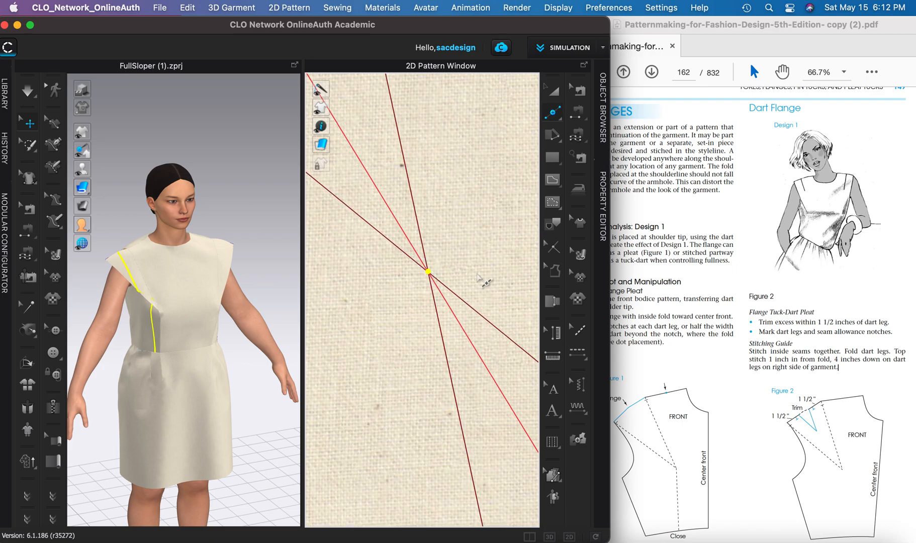
Delete the neck-side offset line's end point at the waistline so the line ends at the crossing point.
scroll(450, 322, down, 2)
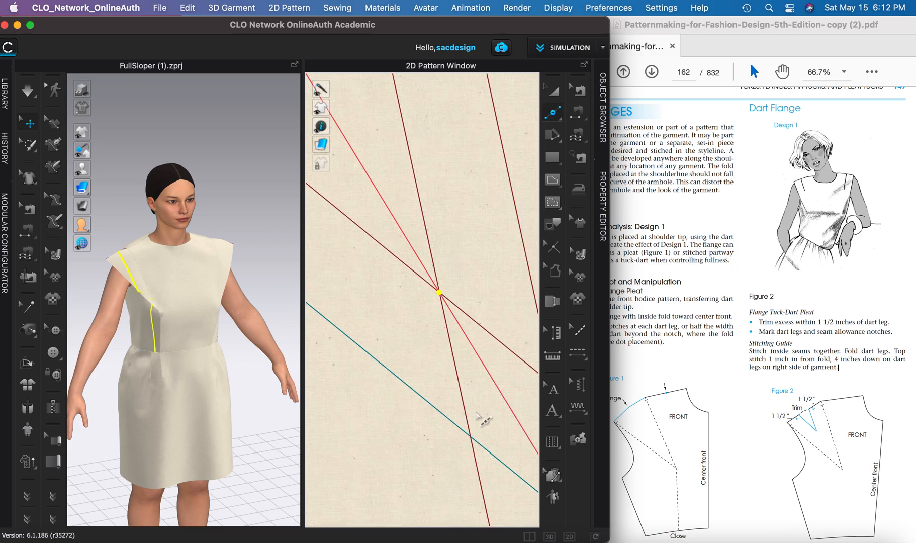
scroll(465, 352, down, 3)
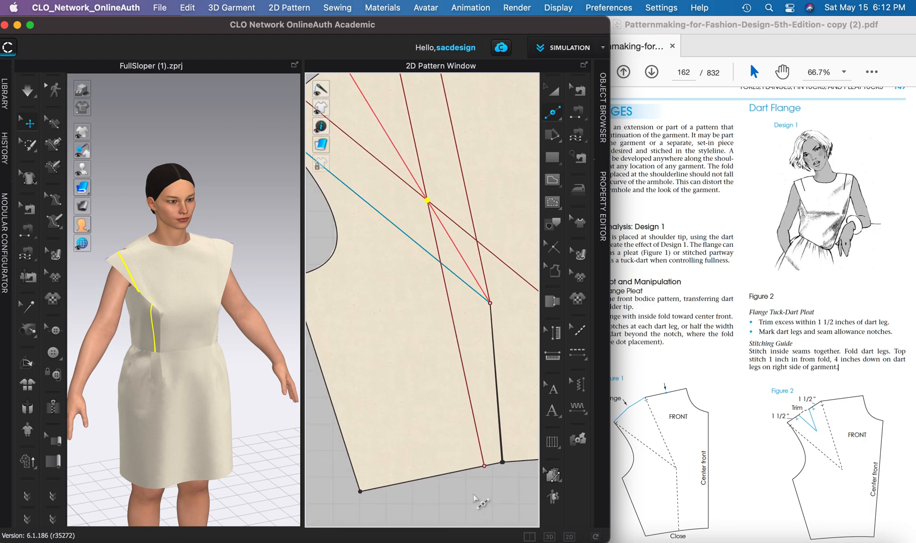
key(a)
click(476, 486)
key(z)
click(484, 466)
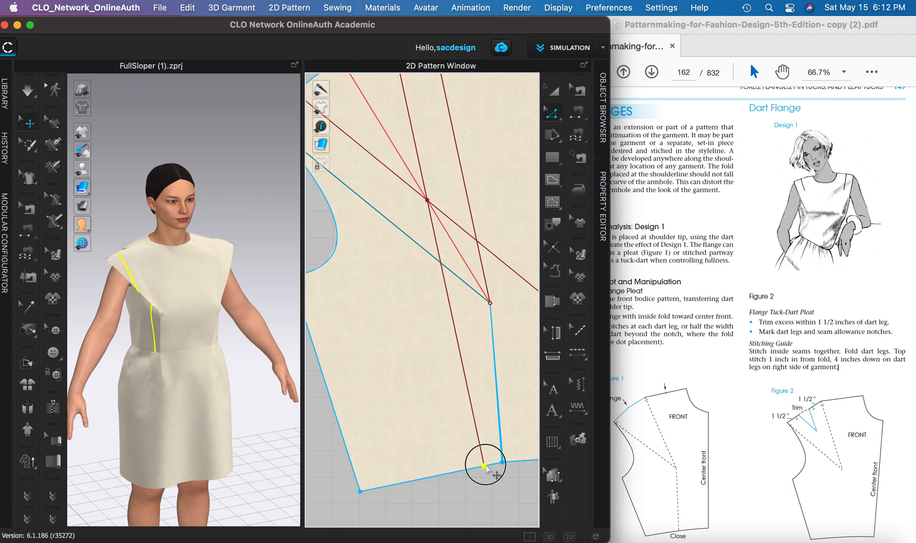
key(Delete)
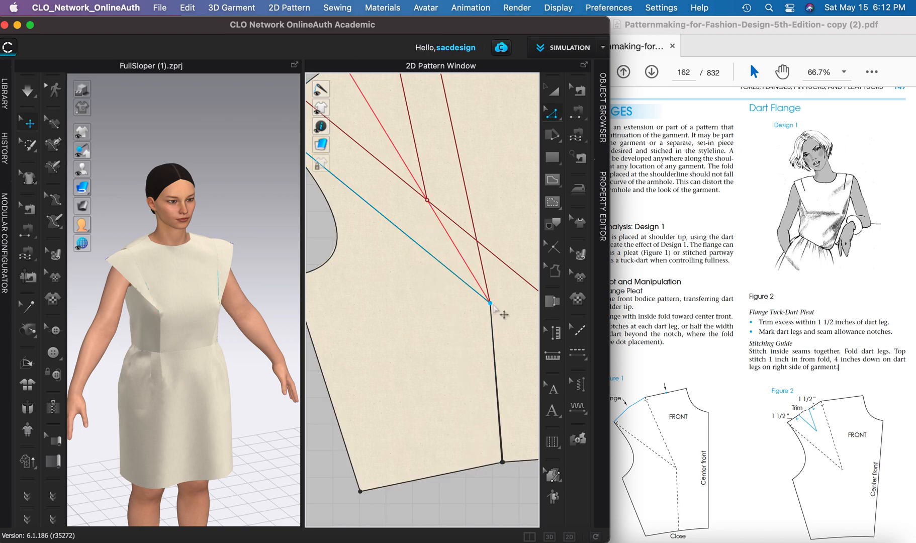
Move the lower end of the dart's middle line from the dart apex to the crossing point of the offset lines.
click(492, 304)
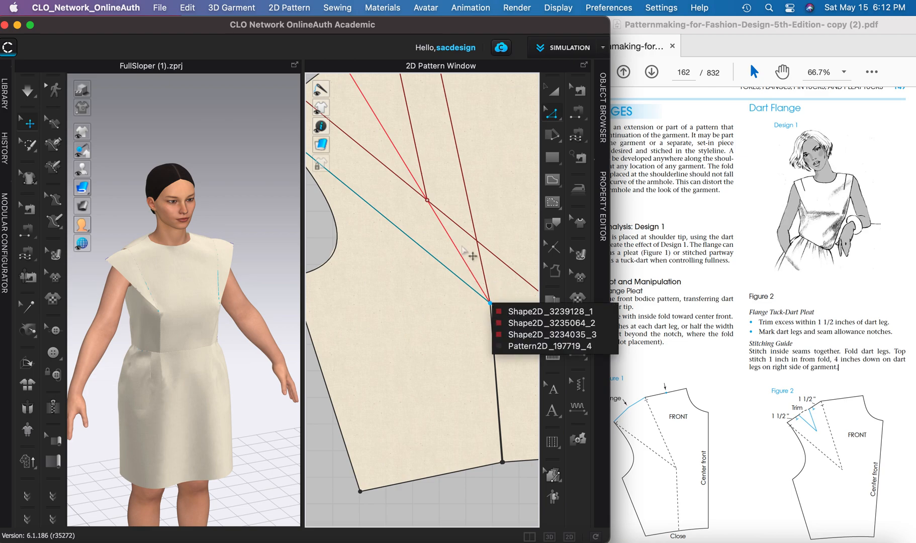
click(501, 312)
drag(490, 303, 426, 199)
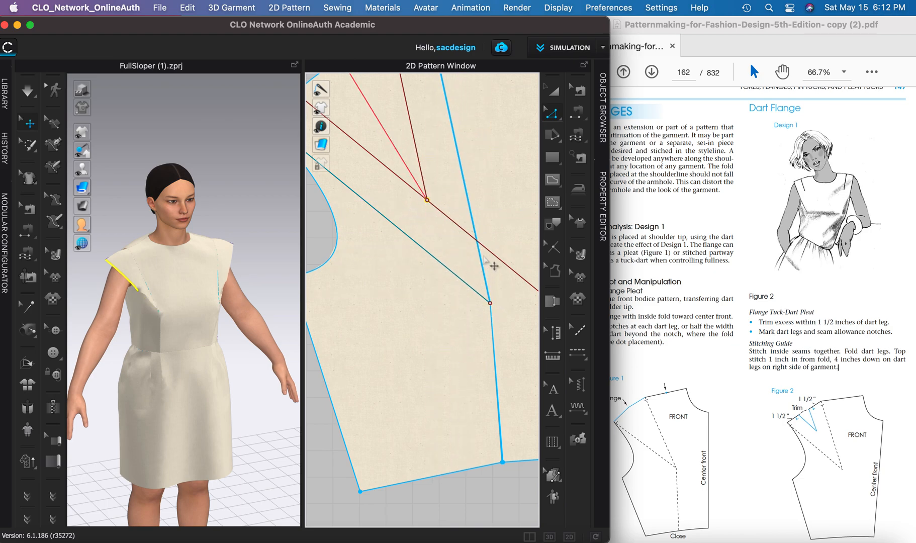
Add a point on the armhole-side offset line just past the crossing and delete the line's end point at center front.
middle_drag(507, 297, 477, 334)
key(x)
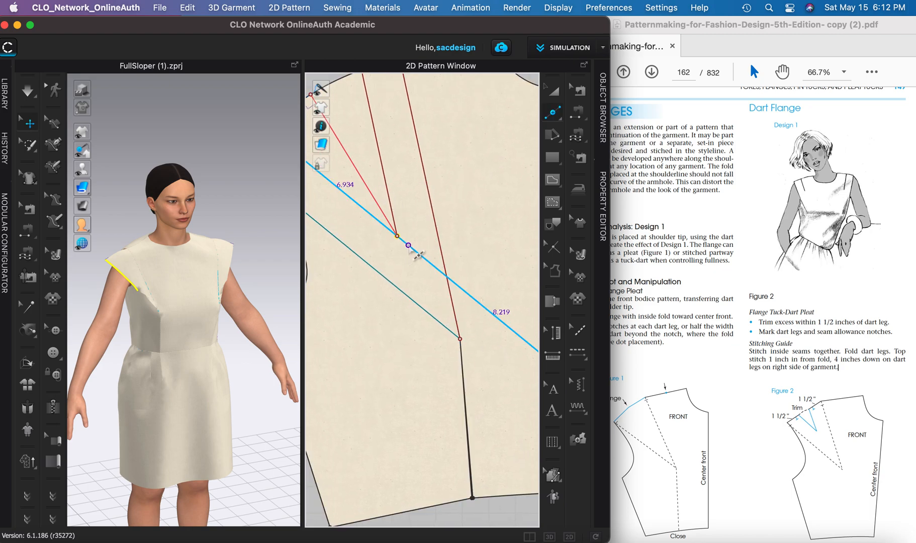
middle_drag(470, 323, 320, 281)
key(z)
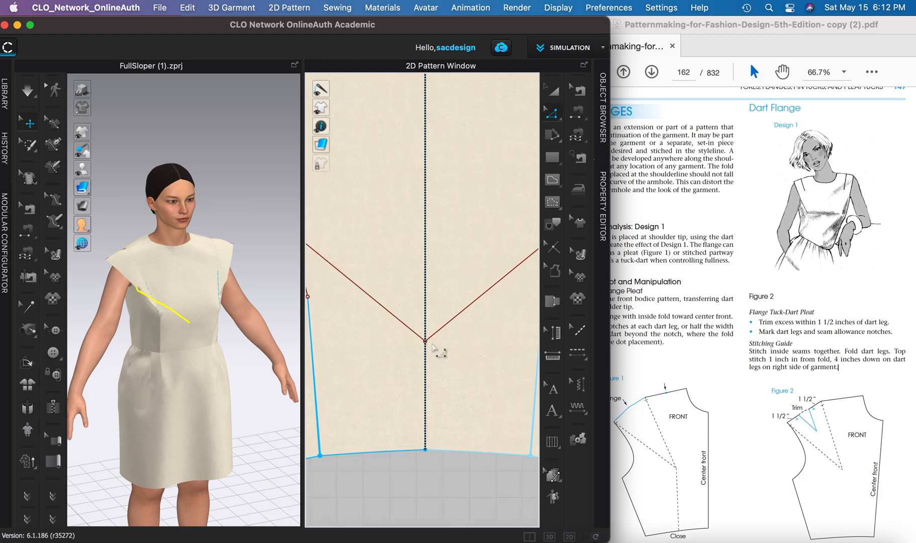
click(426, 343)
click(451, 352)
key(Delete)
middle_drag(407, 348, 530, 397)
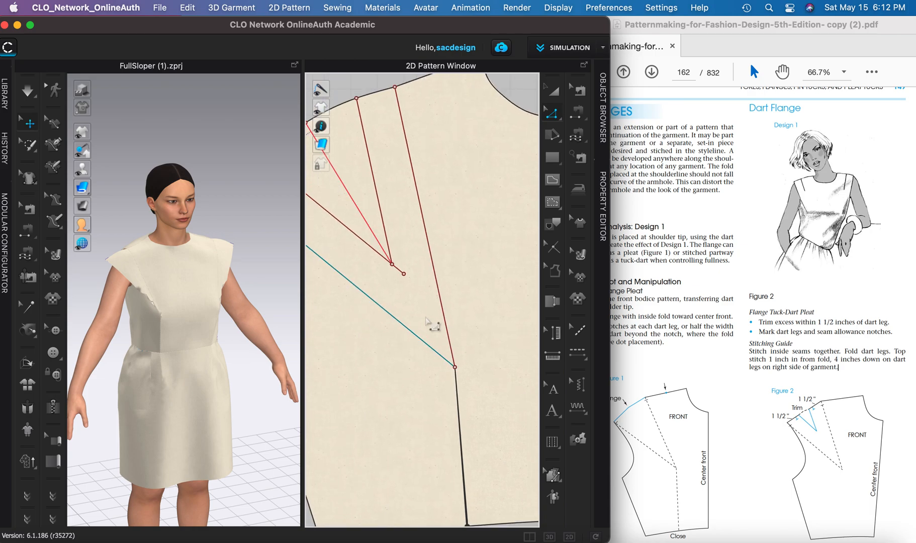
Move the armhole-side offset line's loose end point onto the crossing point with the other offset line.
middle_drag(435, 325, 509, 396)
scroll(486, 351, up, 5)
drag(490, 342, 462, 321)
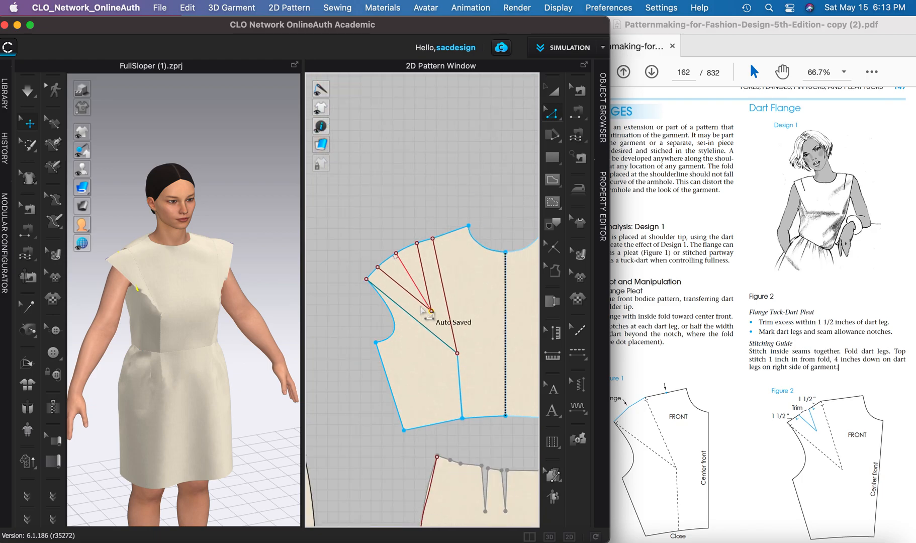
Add a point on the shoulder outline where the dart's middle line meets it, and remove the middle line.
scroll(421, 308, up, 2)
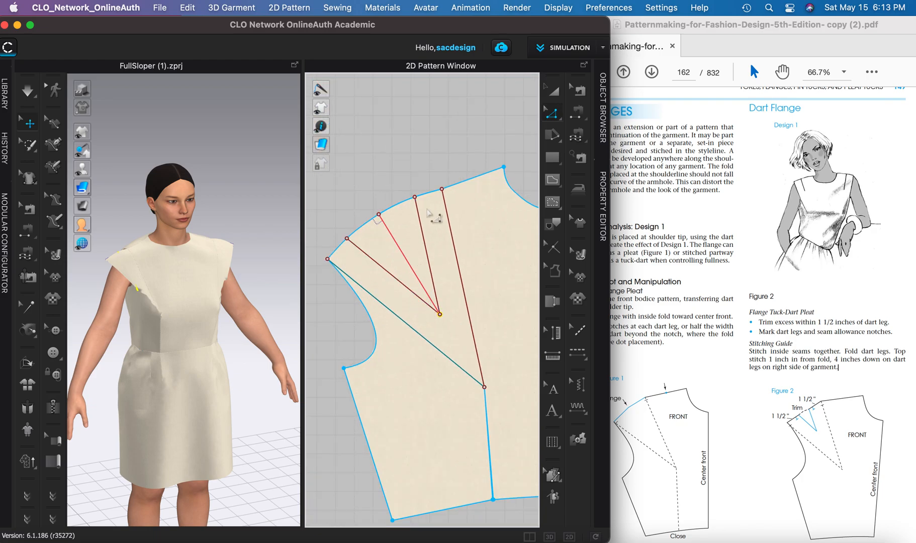
click(380, 265)
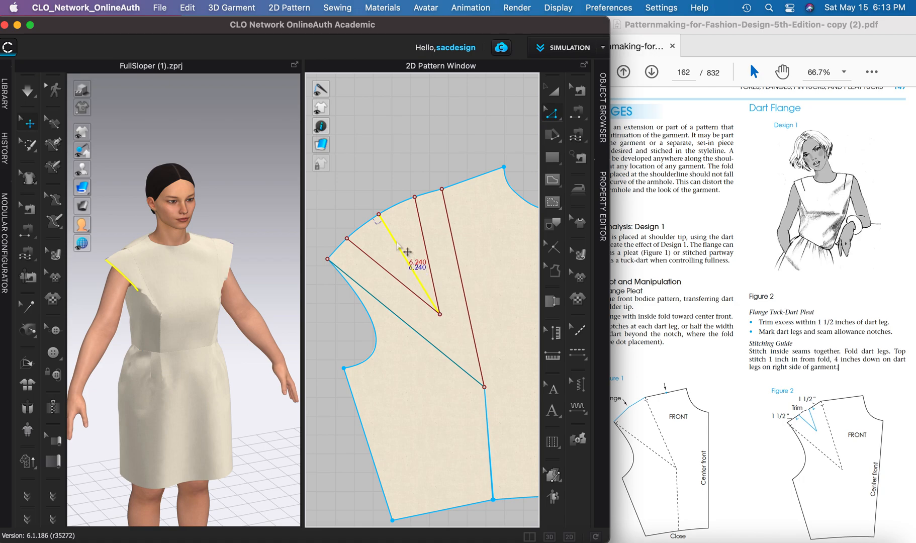
right_click(397, 245)
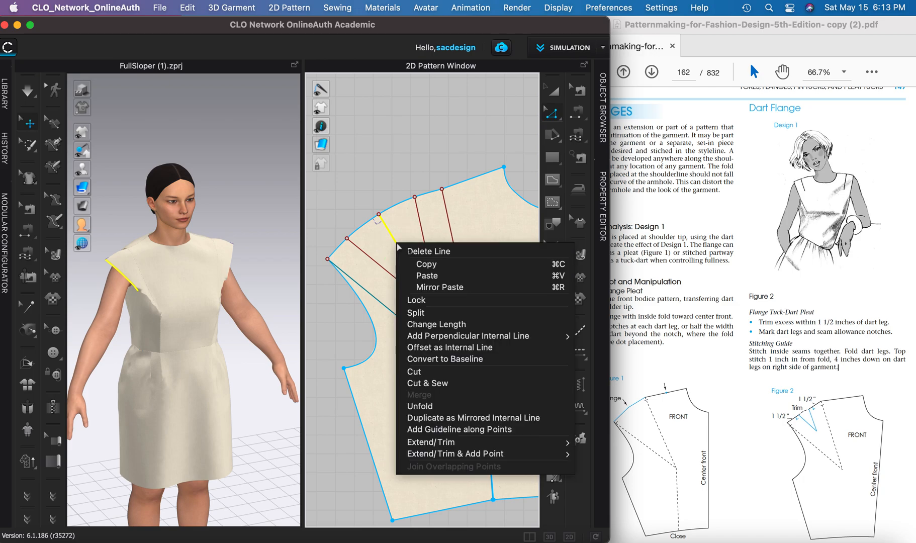
mouse_move(500, 454)
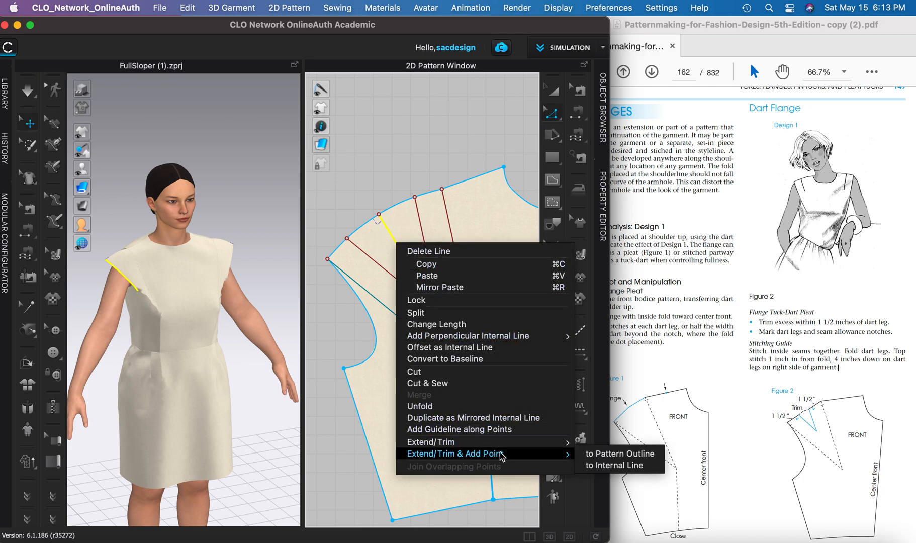
click(618, 453)
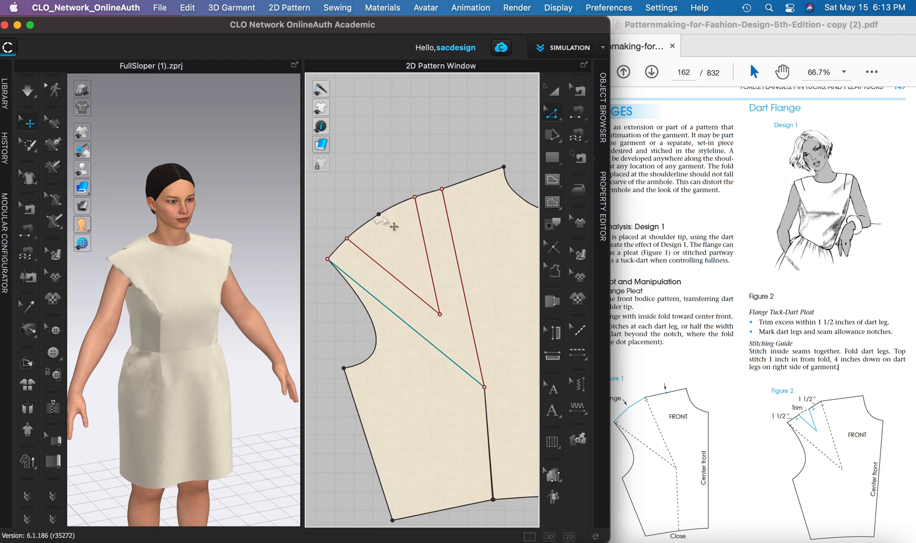
mouse_move(386, 222)
mouse_down()
mouse_move(414, 265)
mouse_move(389, 223)
mouse_up()
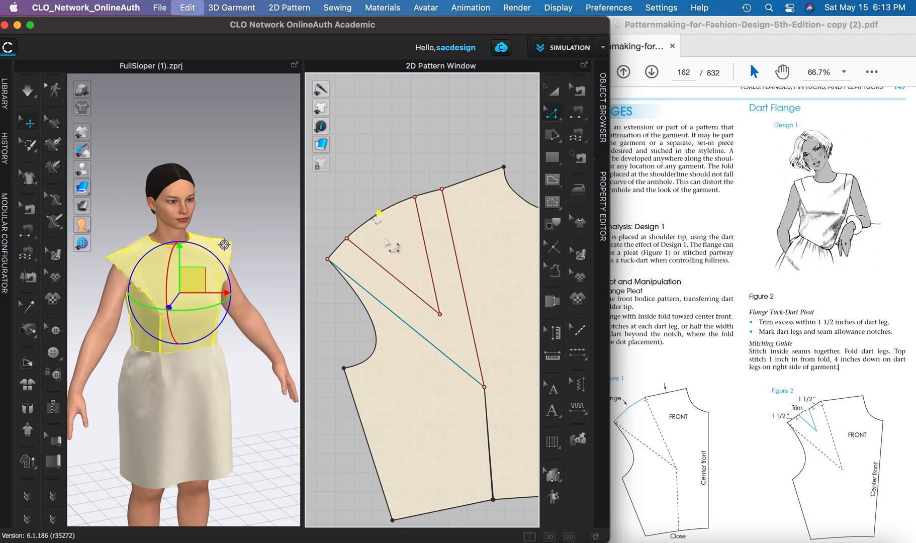
Extend both offset lines to the pattern outline with Extend/Trim & Add Point so each gets a point on the shoulder edge.
click(383, 267)
shift+click(426, 249)
right_click(427, 247)
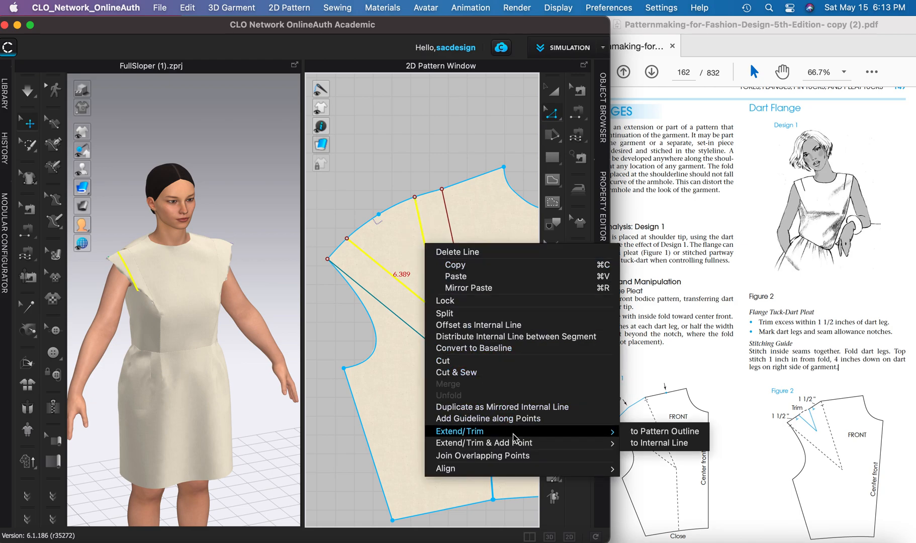
mouse_move(518, 444)
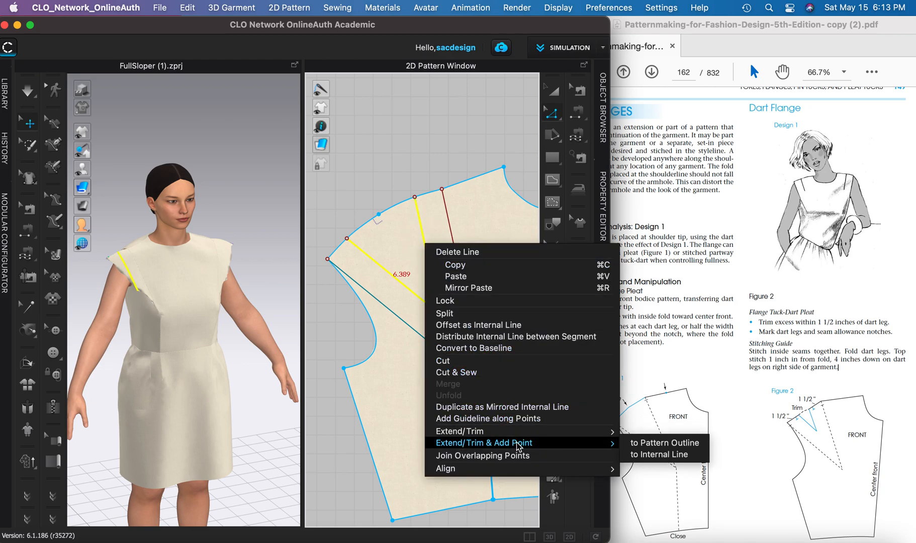
click(638, 442)
Move the shoulder outline's middle point down onto the crossing of the two offset lines to trim the excess inside the dart.
scroll(499, 425, up, 5)
scroll(498, 420, down, 3)
drag(390, 235, 445, 329)
scroll(468, 397, up, 5)
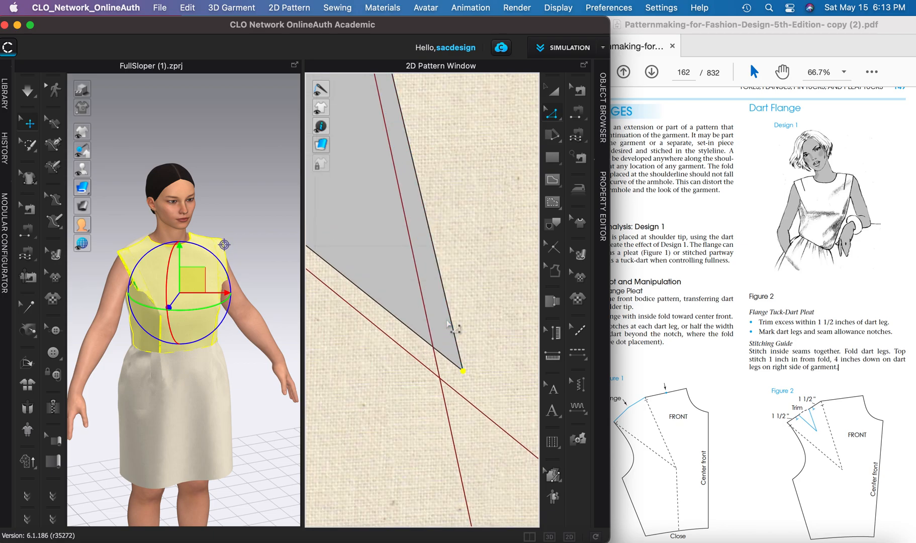
drag(468, 386, 438, 395)
Delete both offset internal lines that overlap the edges of the trimmed shoulder cutout.
scroll(442, 397, down, 6)
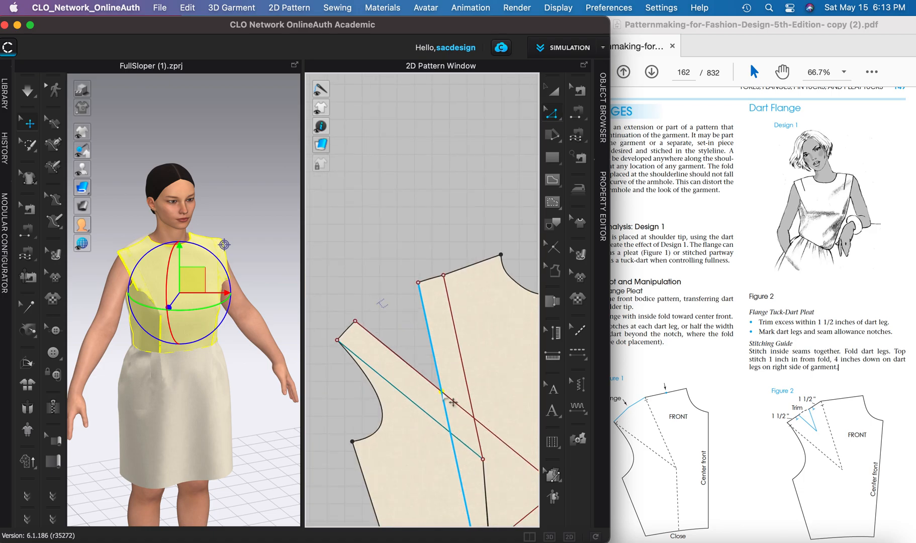
click(452, 448)
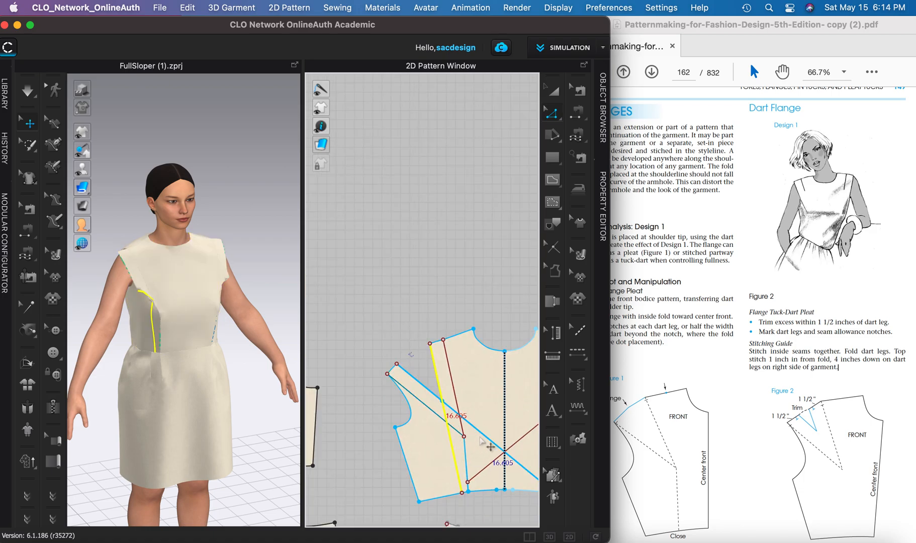
key(Delete)
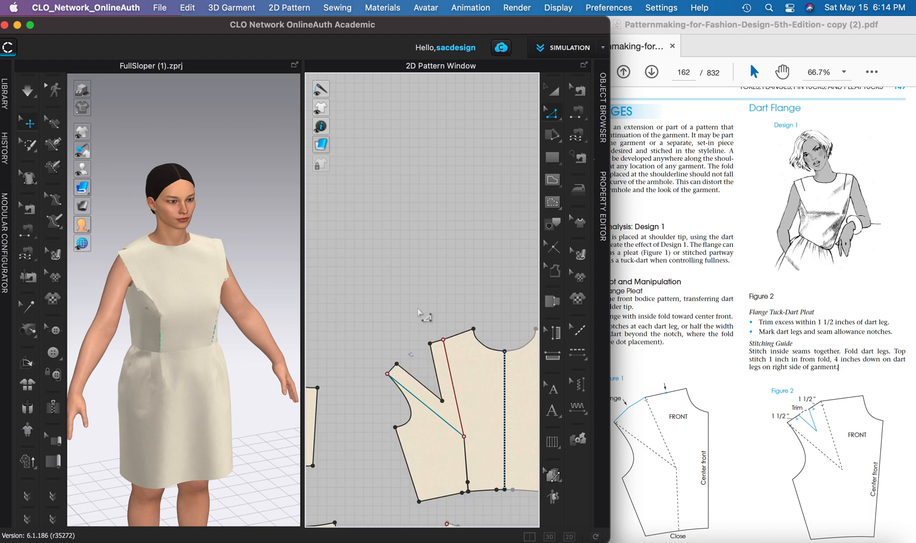
Delete the old seam along the trimmed cutout's edges and sew its two straight legs together with Segment Sewing.
scroll(418, 314, up, 2)
click(579, 91)
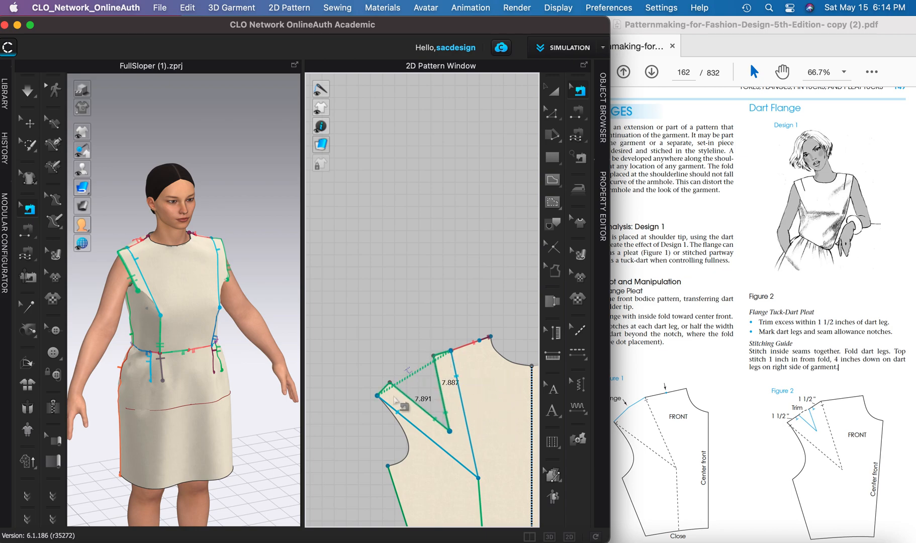
key(Delete)
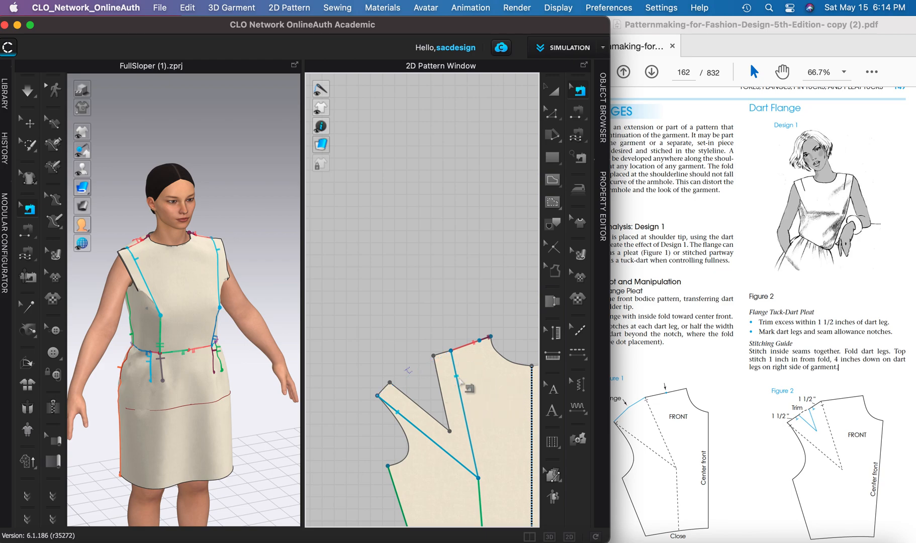
click(439, 386)
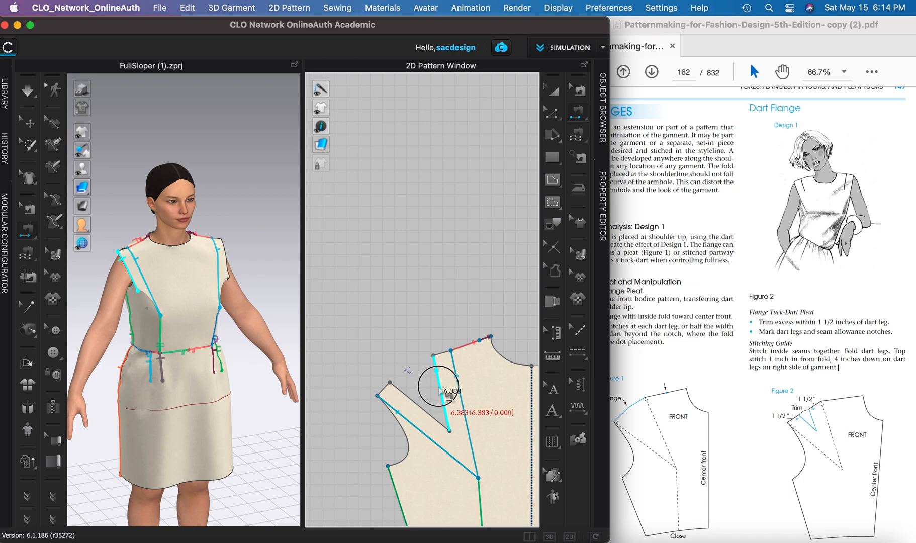
click(410, 397)
Simulate the dress and examine how the sewn flange dart drapes on the front bodice.
middle_drag(156, 278, 200, 270)
click(35, 89)
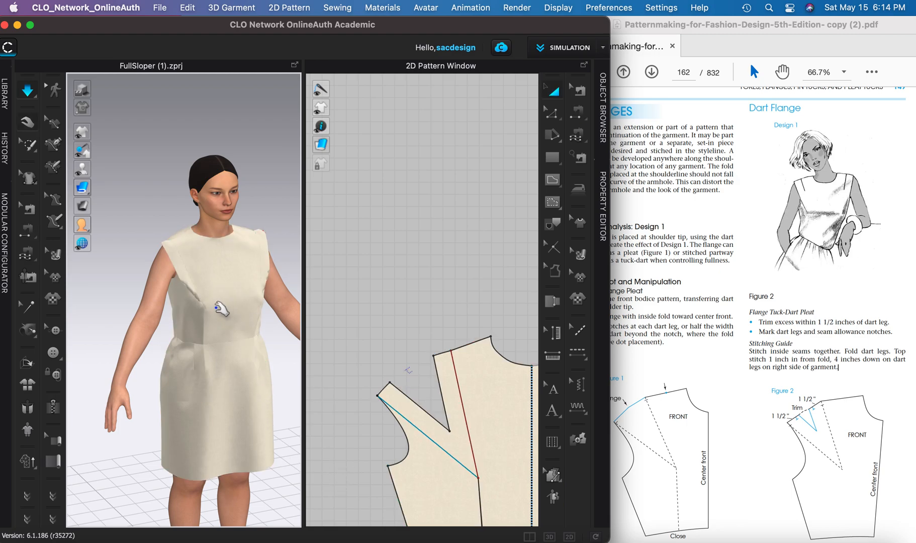
right_drag(216, 310, 180, 287)
scroll(183, 294, up, 5)
scroll(187, 297, up, 5)
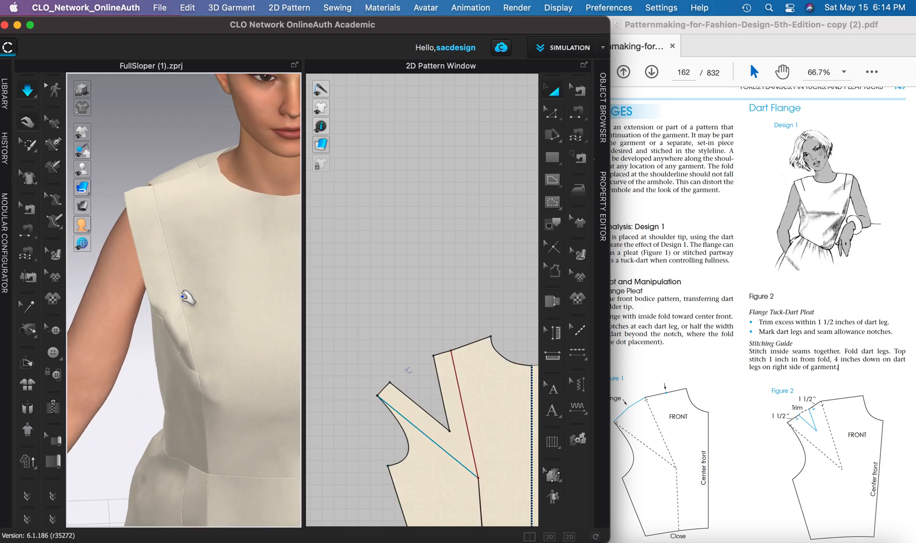
scroll(194, 302, down, 5)
scroll(191, 302, down, 2)
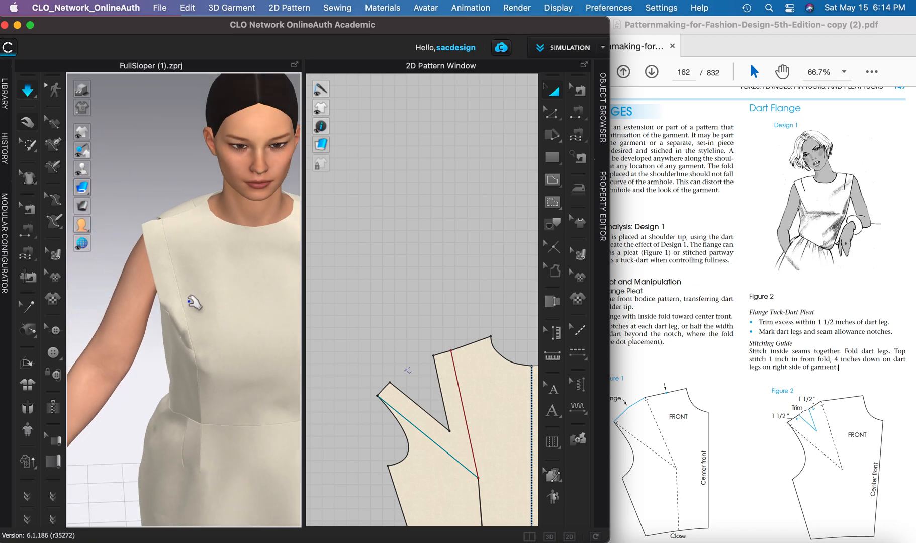
middle_drag(204, 324, 206, 313)
Delete the leftover point just above the waistline on the line running down from the dart apex.
click(467, 387)
scroll(467, 387, up, 5)
scroll(491, 395, down, 5)
middle_drag(493, 396, 474, 246)
middle_drag(490, 308, 488, 310)
click(445, 421)
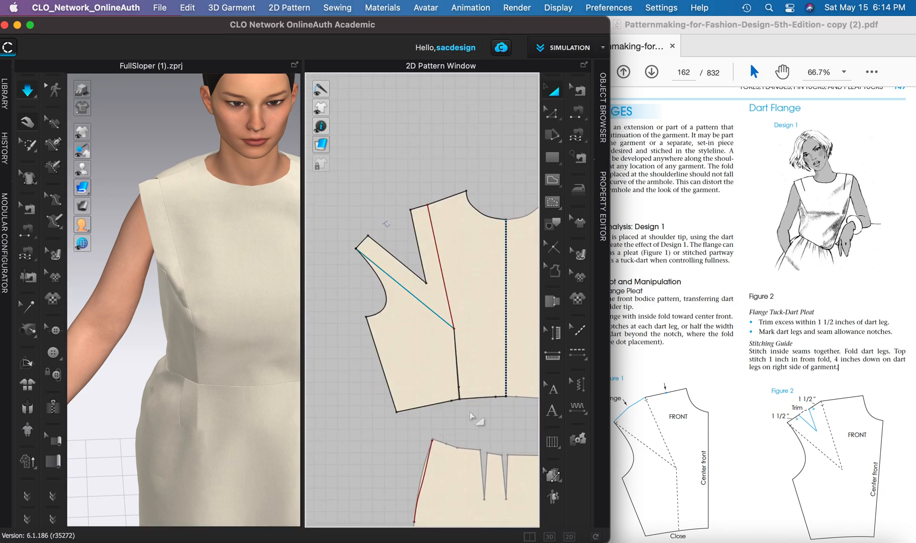
key(z)
click(459, 387)
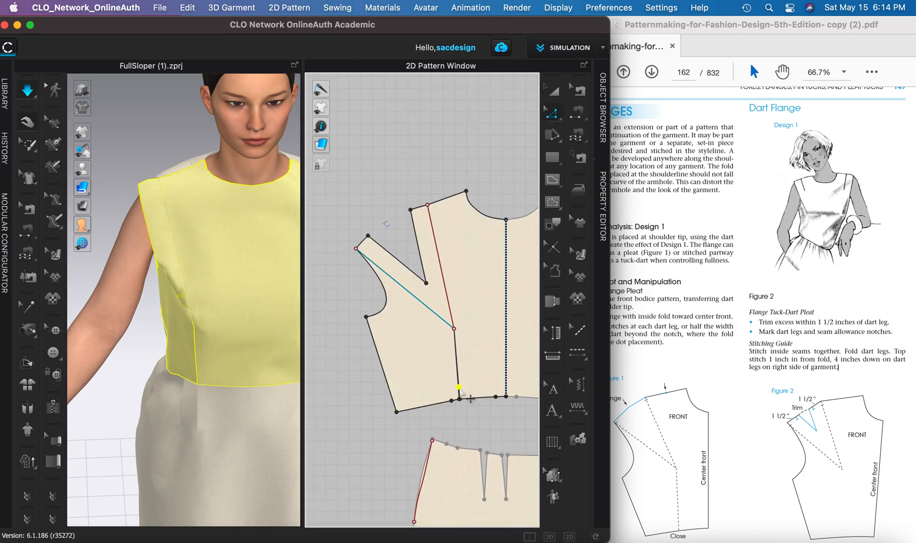
click(475, 402)
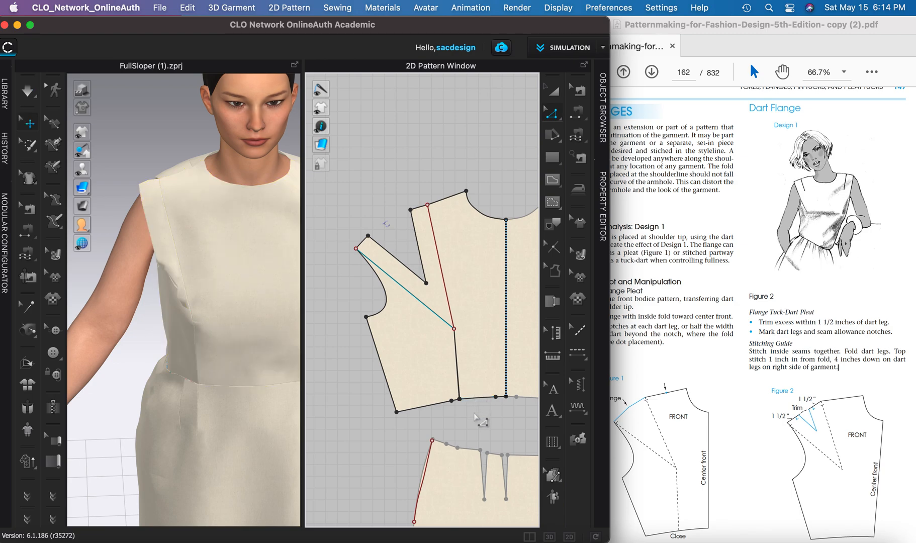
Delete the line running from the dart apex down to the bodice waistline.
click(455, 346)
click(468, 351)
key(Delete)
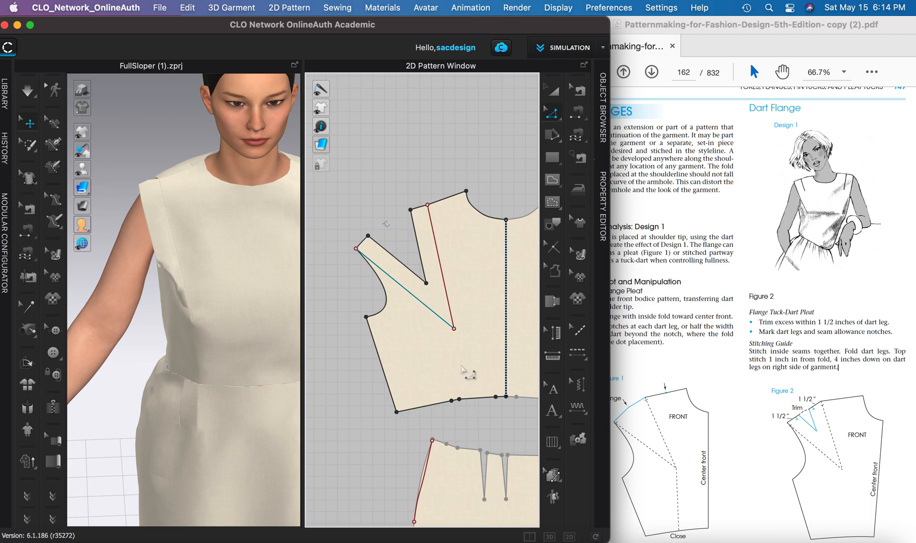
Draw a straight internal line from the inner corner of the trimmed cutout to the dart apex.
right_drag(247, 374, 206, 307)
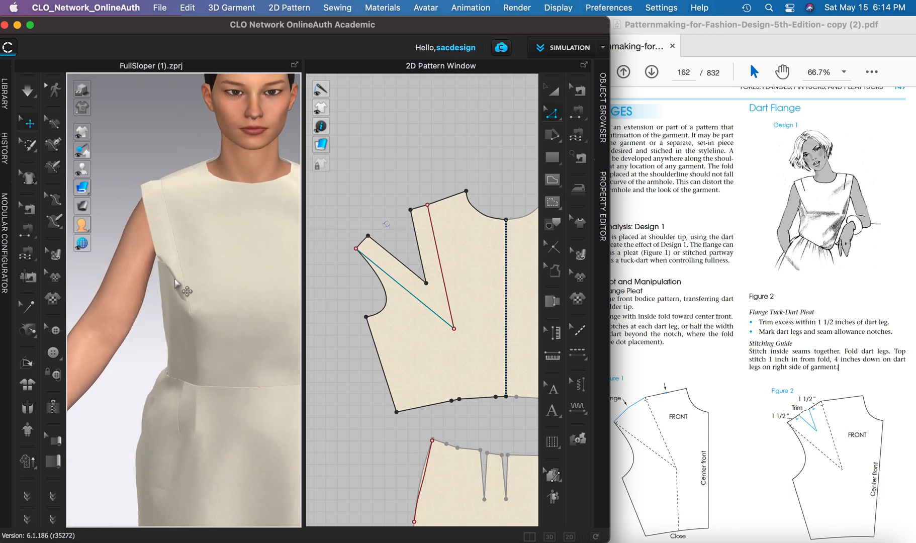
click(176, 283)
scroll(476, 300, up, 3)
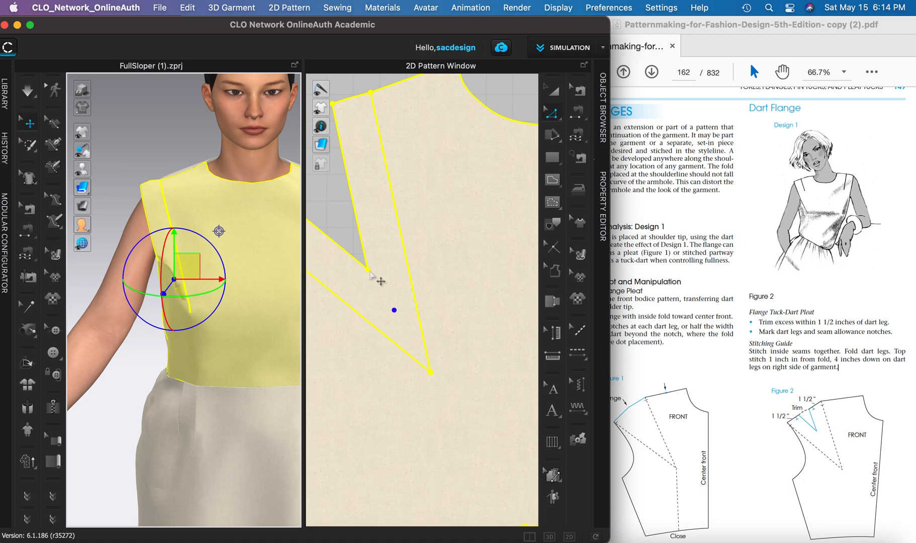
key(v)
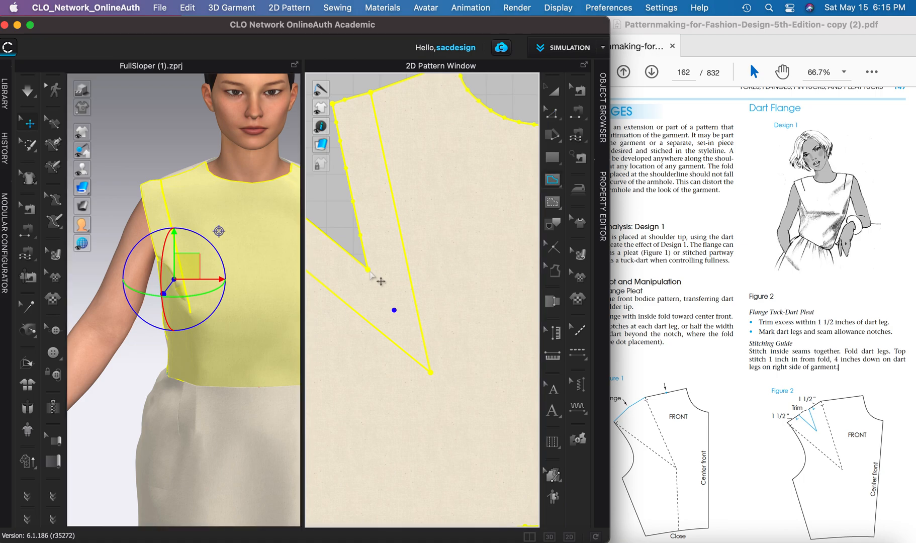
click(368, 270)
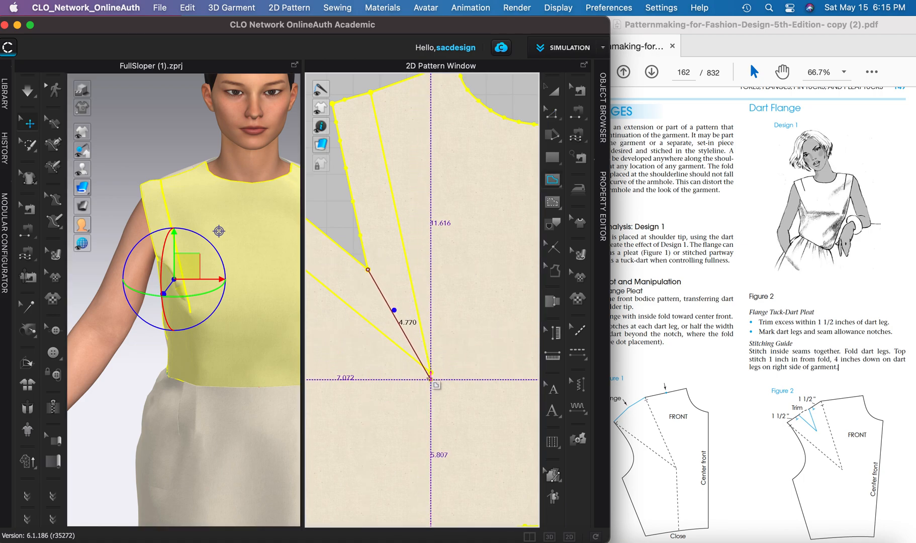
click(431, 372)
key(Return)
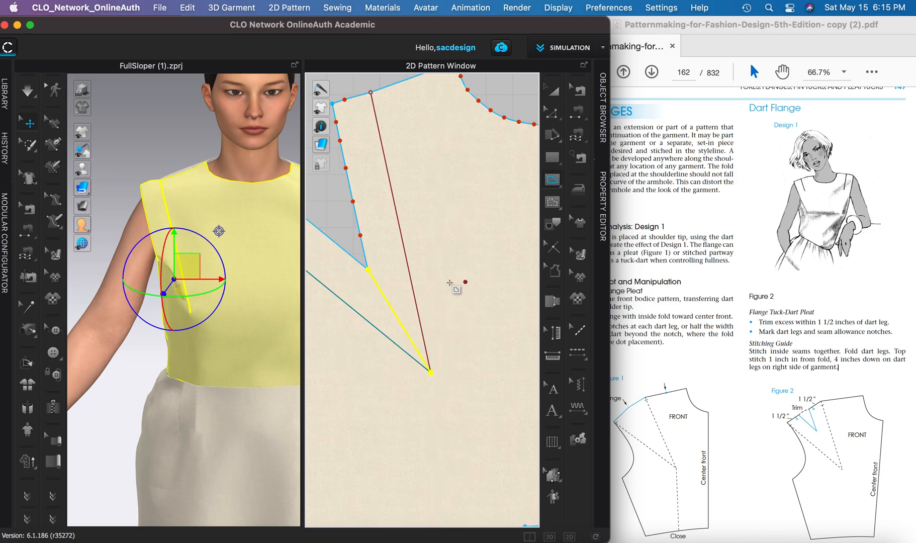
Set the fold angle of the line between cutout corner and dart apex to 0 and turn on its fold rendering.
key(z)
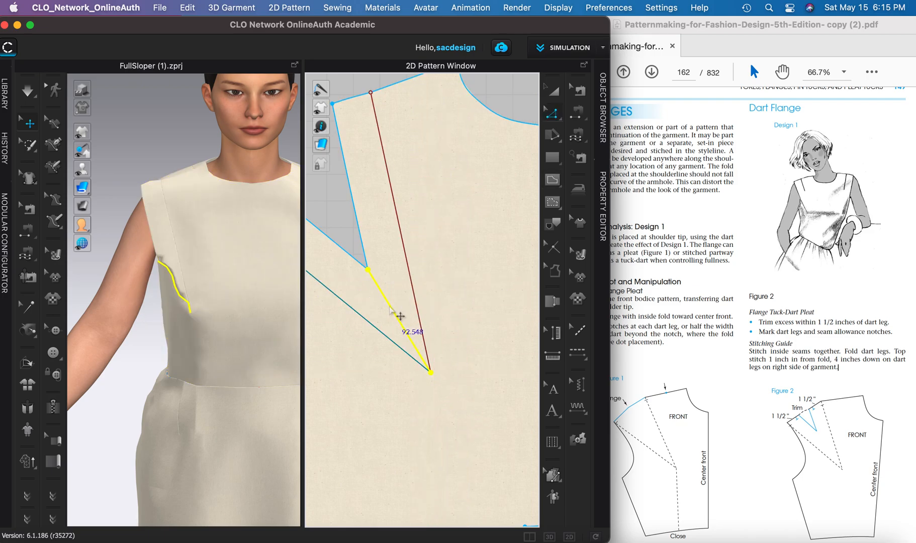
click(604, 206)
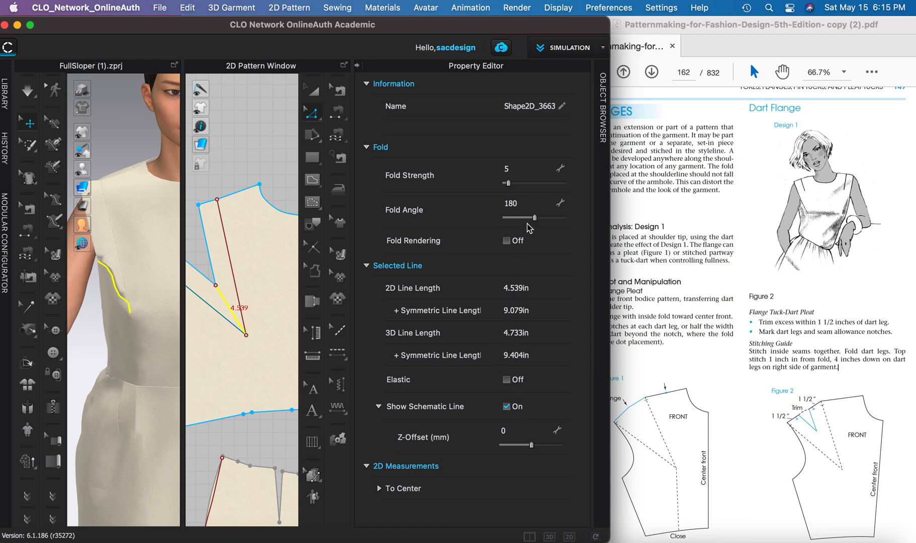
drag(535, 217, 486, 213)
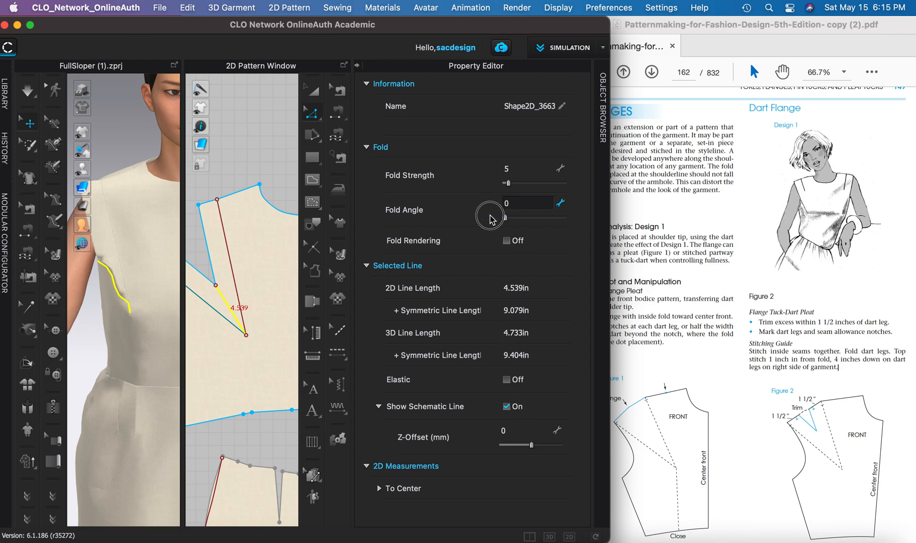
click(507, 241)
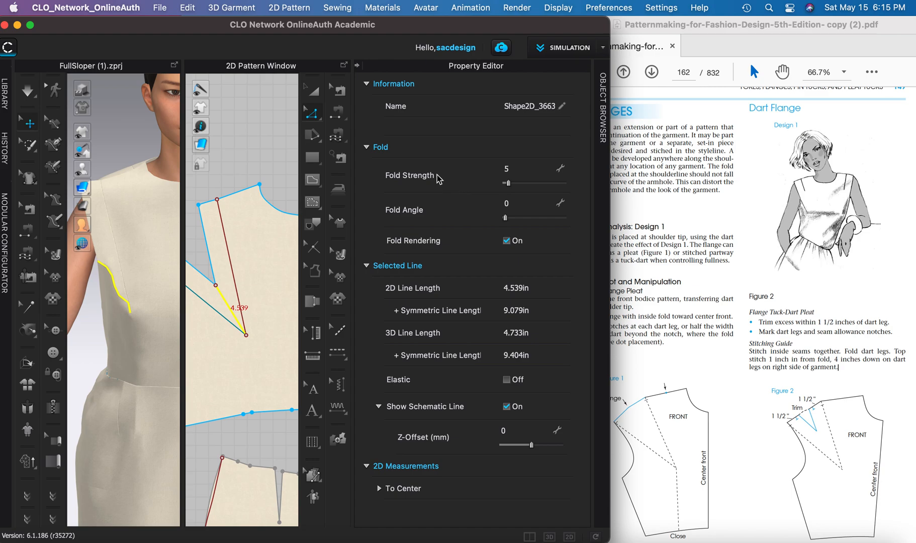
click(358, 66)
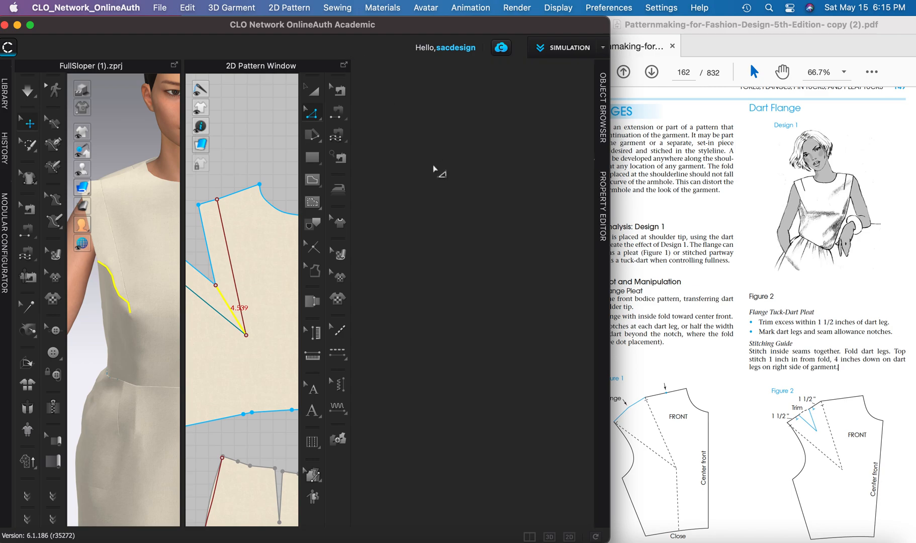
Simulate the dress with the folded internal line and examine the flange tuck on the front bodice and its pattern.
key(space)
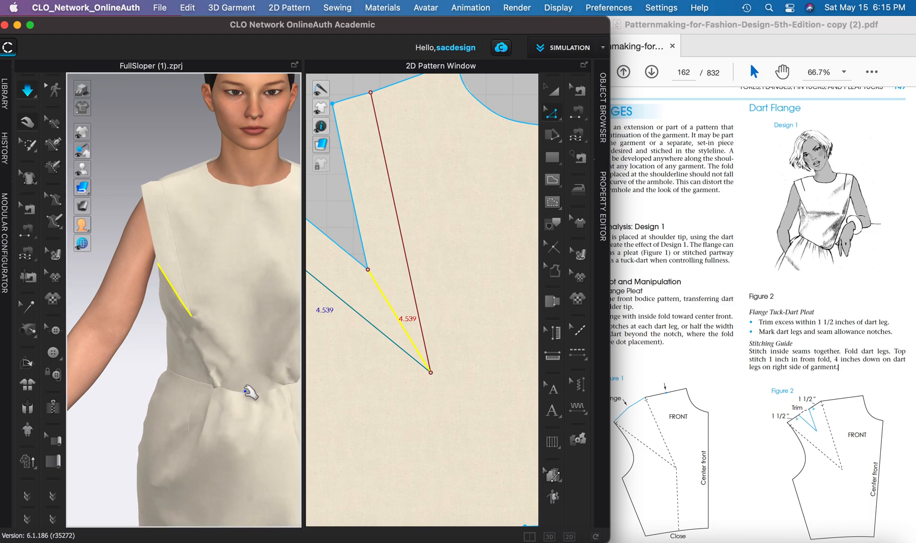
middle_drag(250, 392, 226, 357)
mouse_move(226, 357)
right_down()
mouse_move(247, 334)
mouse_move(278, 340)
mouse_move(231, 347)
mouse_move(239, 347)
right_up()
scroll(454, 388, down, 2)
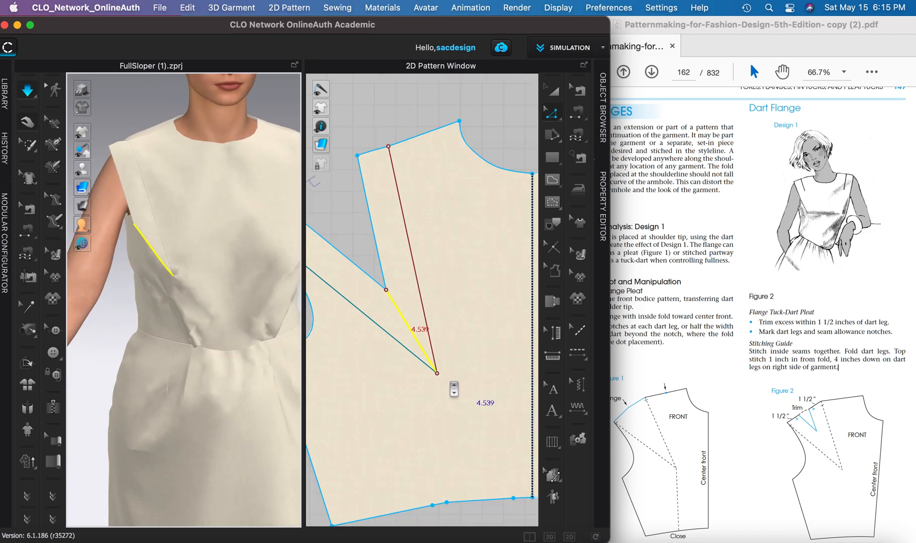
scroll(454, 389, down, 3)
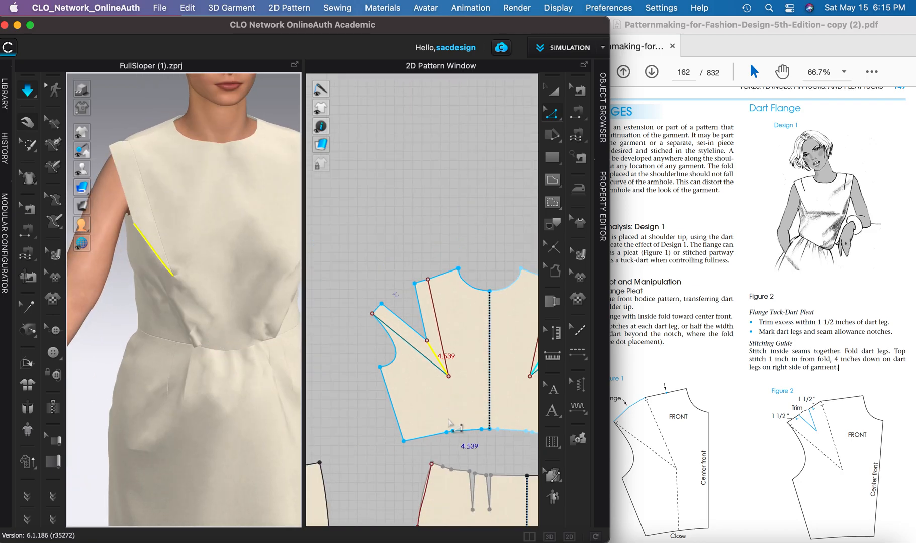
Adjust the front waist sewing so the bodice edge beside center front joins the skirt edge between inner dart and center front, and simulate.
click(580, 91)
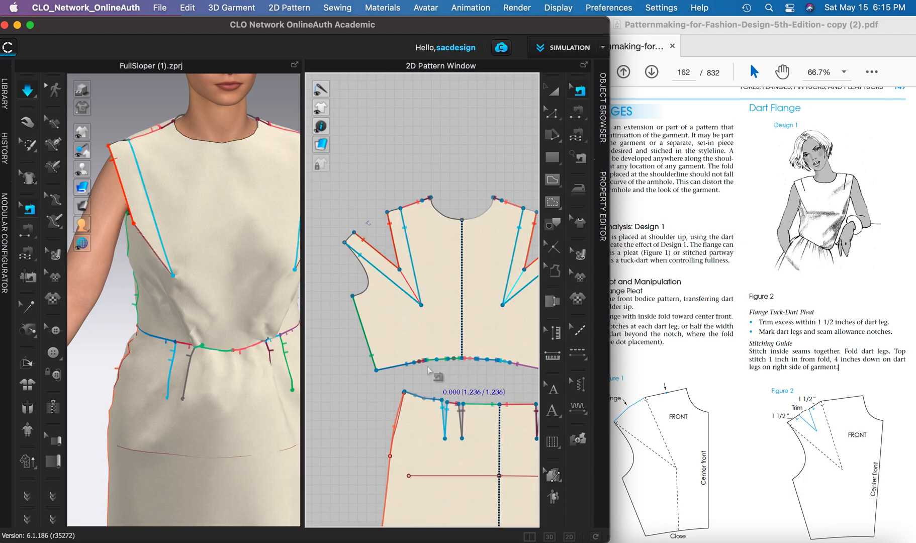
click(452, 360)
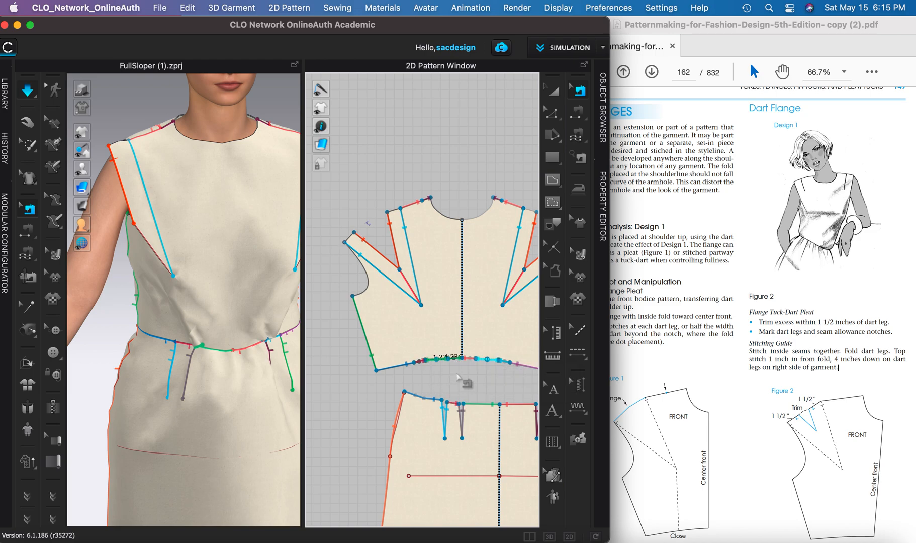
key(space)
scroll(456, 373, up, 3)
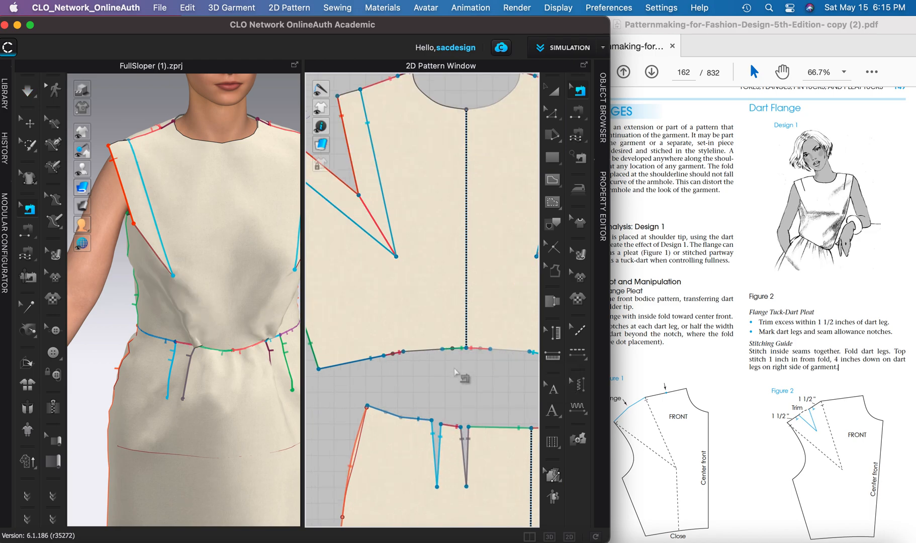
click(403, 354)
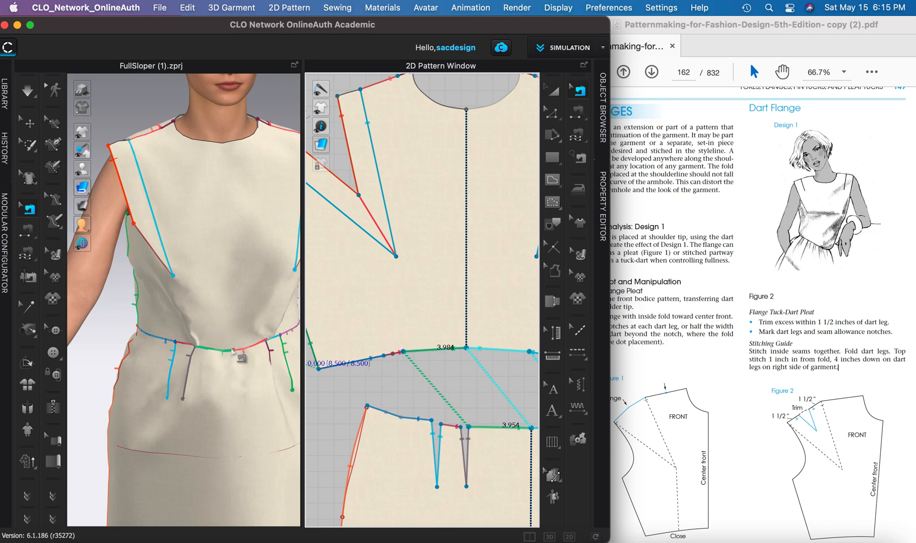
key(space)
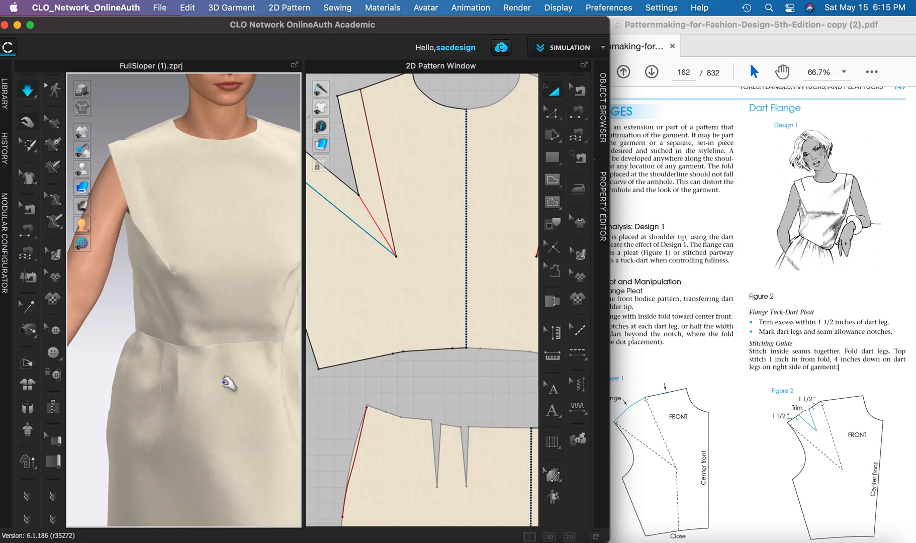
right_drag(228, 390, 204, 342)
Shorten the sewing along both shoulder dart legs to a total length of 4 in, measured from the shoulder.
click(397, 211)
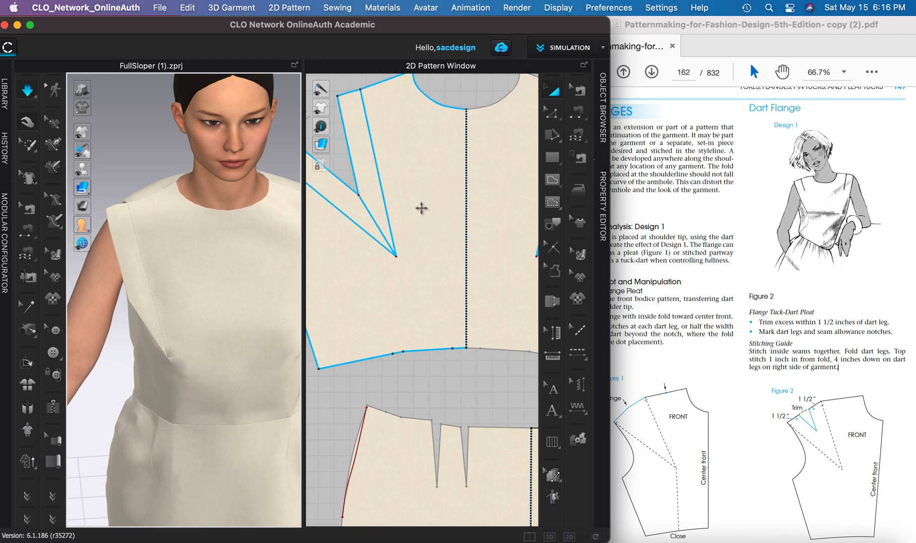
key(b)
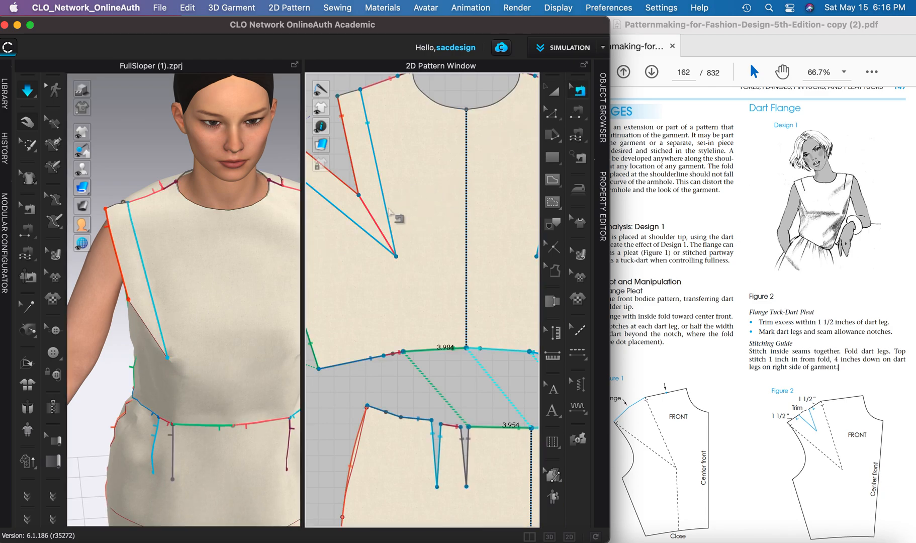
click(395, 237)
drag(396, 237, 381, 157)
right_click(381, 157)
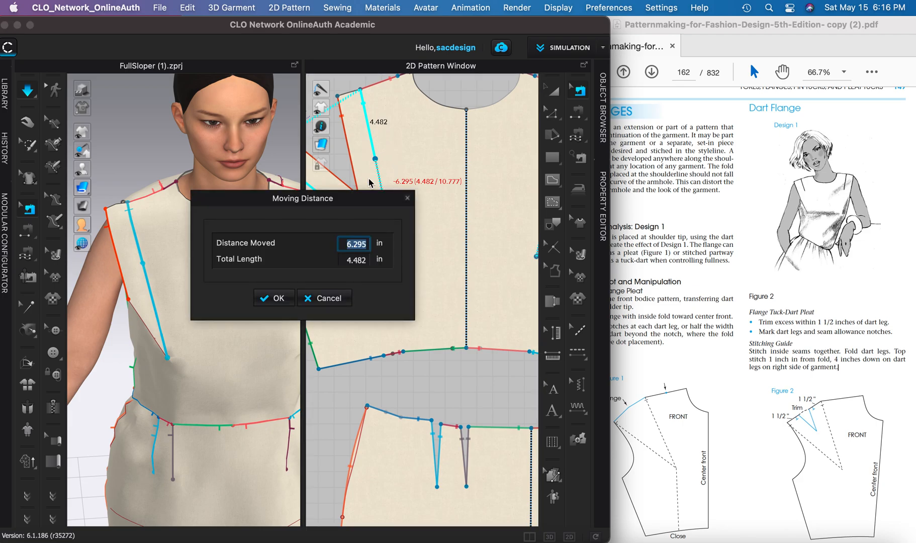
click(360, 261)
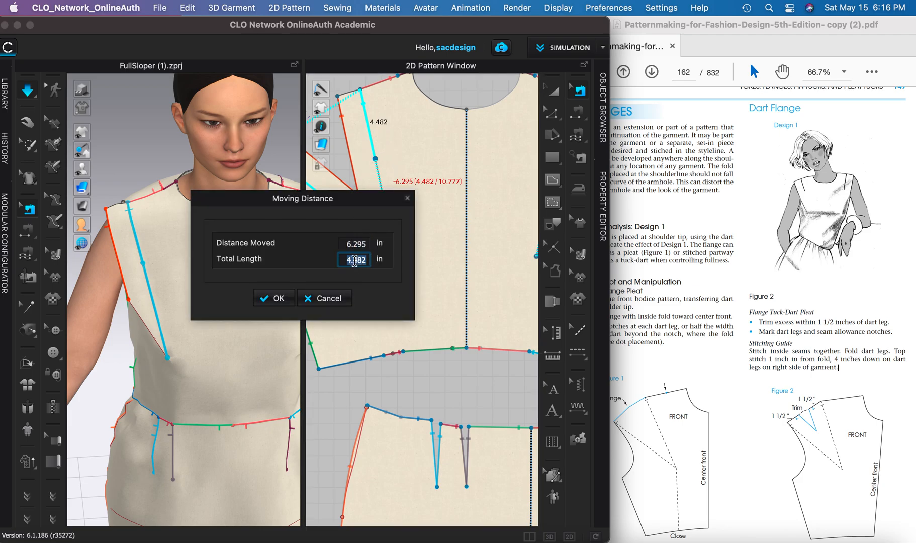
text(4)
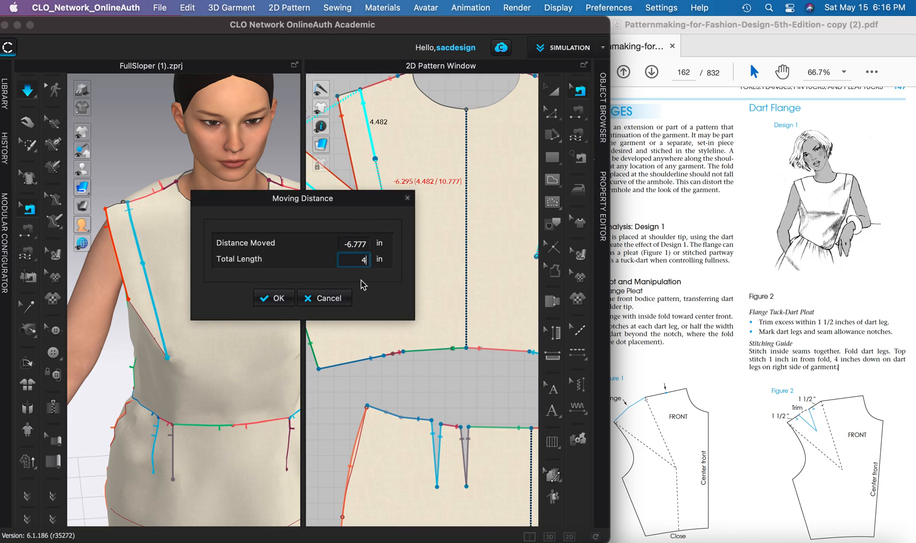
click(279, 299)
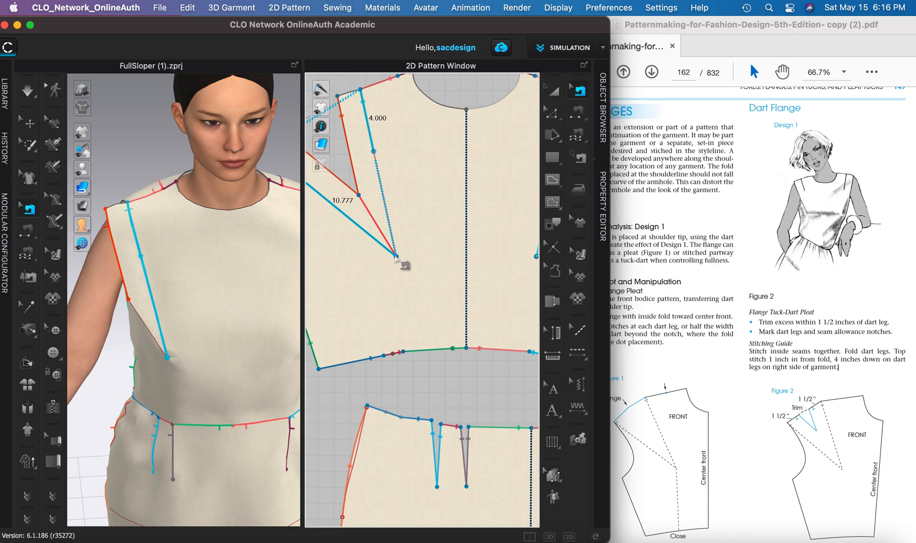
right_drag(367, 261, 405, 300)
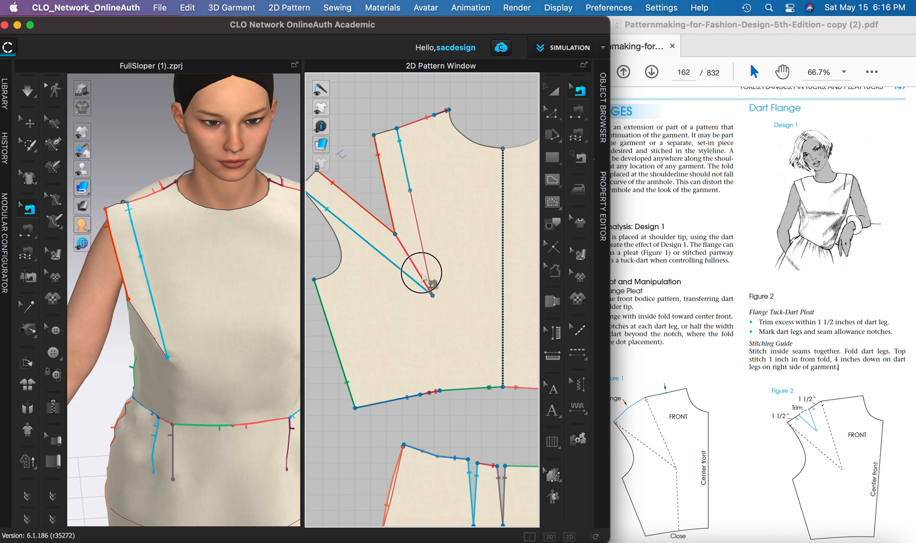
drag(432, 294, 349, 227)
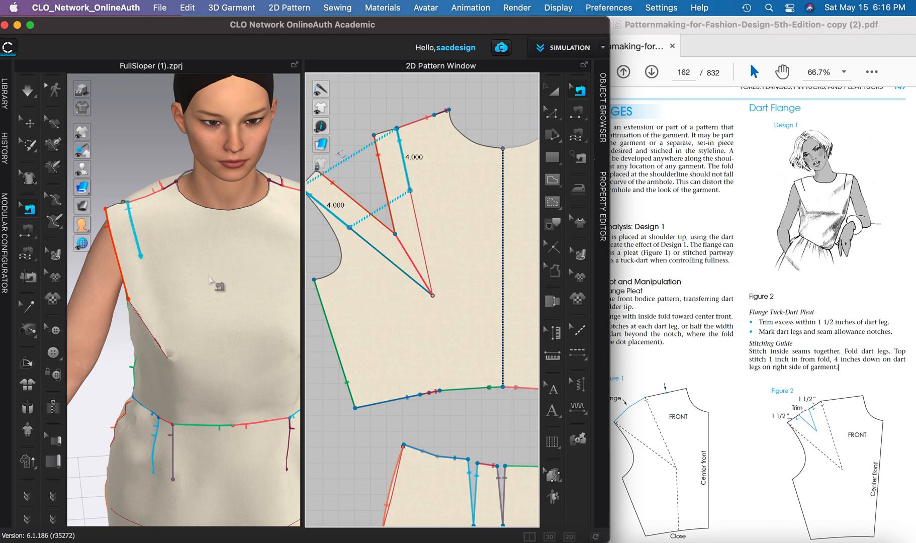
Simulate the dress with the shortened dart sewing and check the flange tucks in a full front view.
key(space)
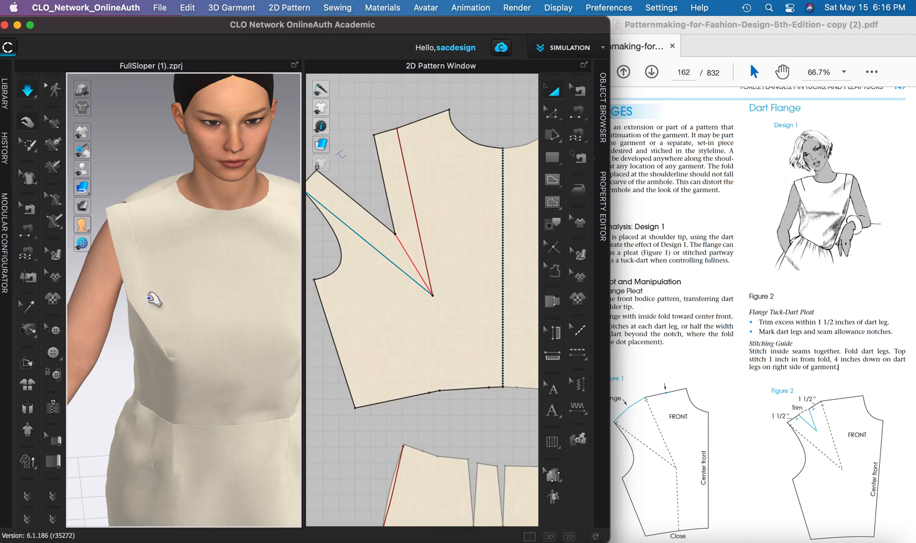
scroll(158, 301, down, 2)
scroll(159, 302, down, 3)
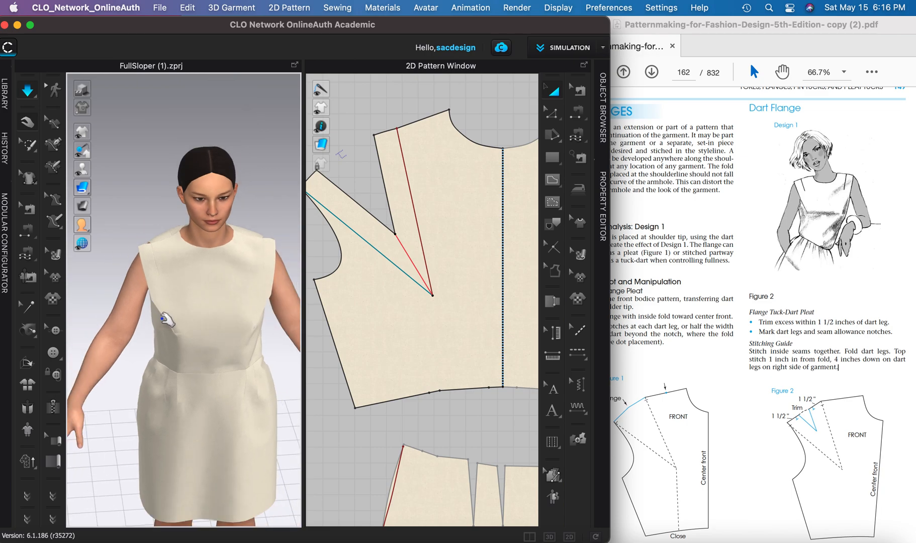
scroll(186, 291, down, 3)
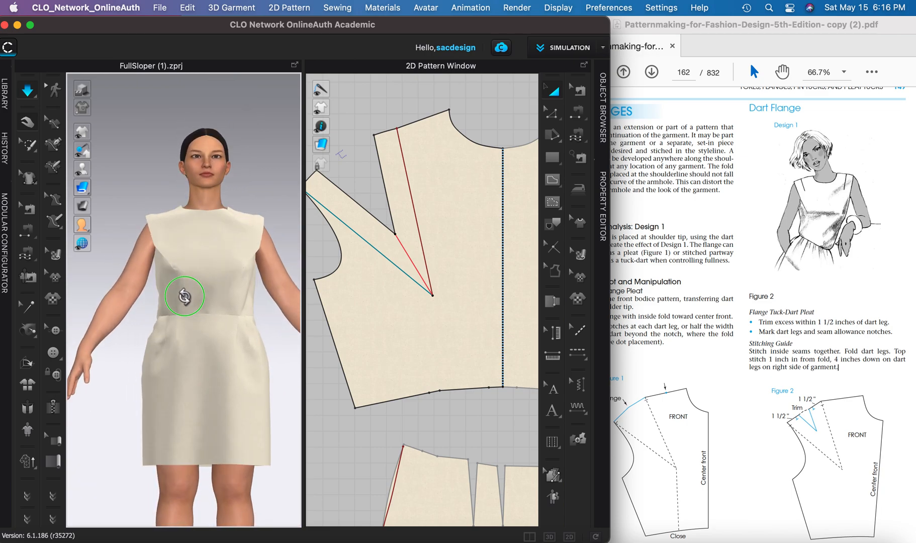
scroll(193, 289, down, 3)
scroll(204, 282, up, 5)
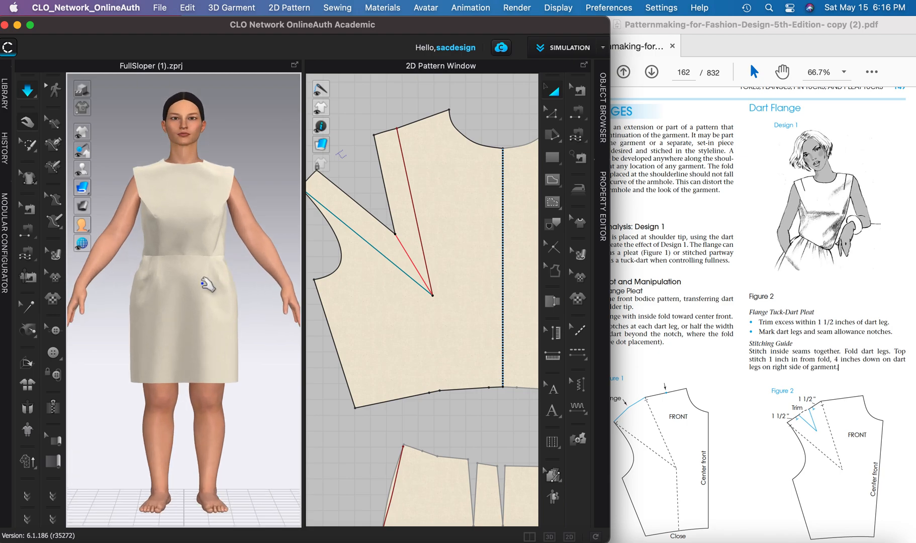
middle_drag(201, 273, 197, 352)
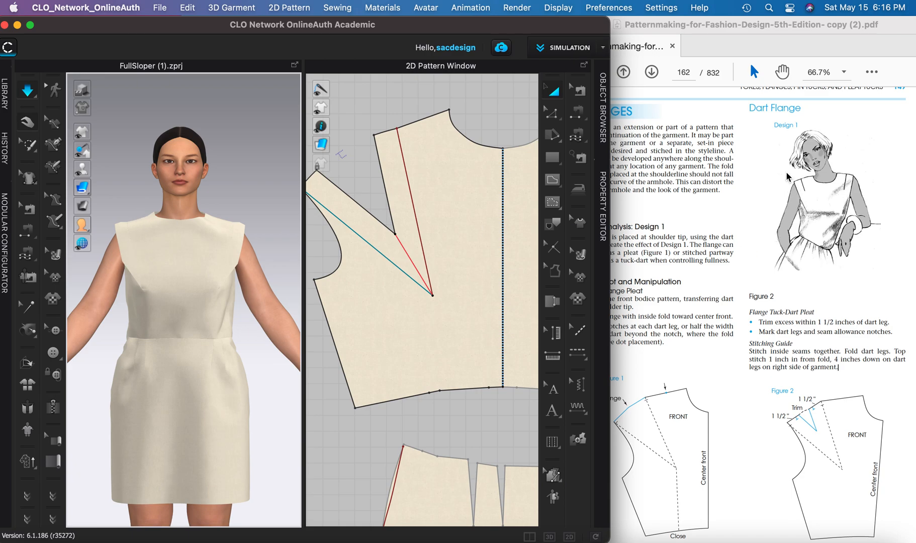
Examine the fold line from the trimmed cutout's inner corner to the dart apex on the front bodice pattern.
click(413, 309)
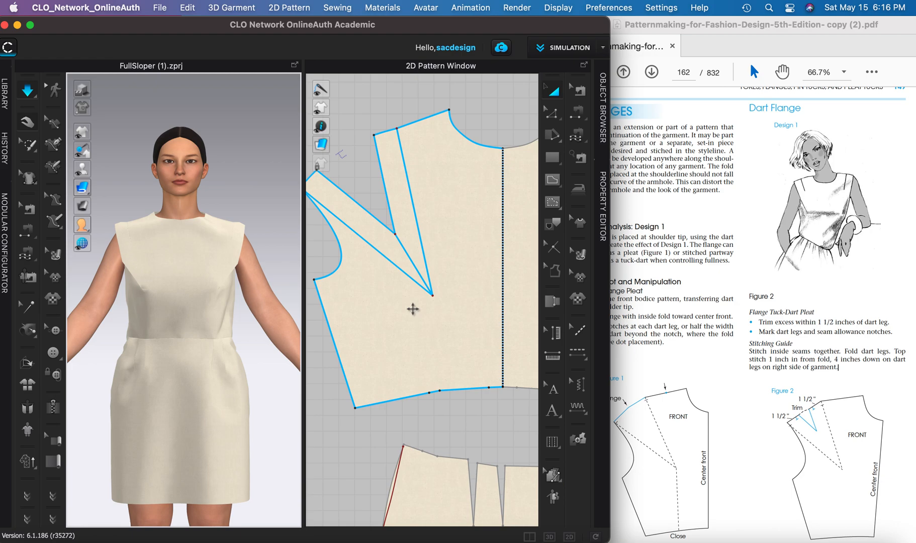
click(426, 284)
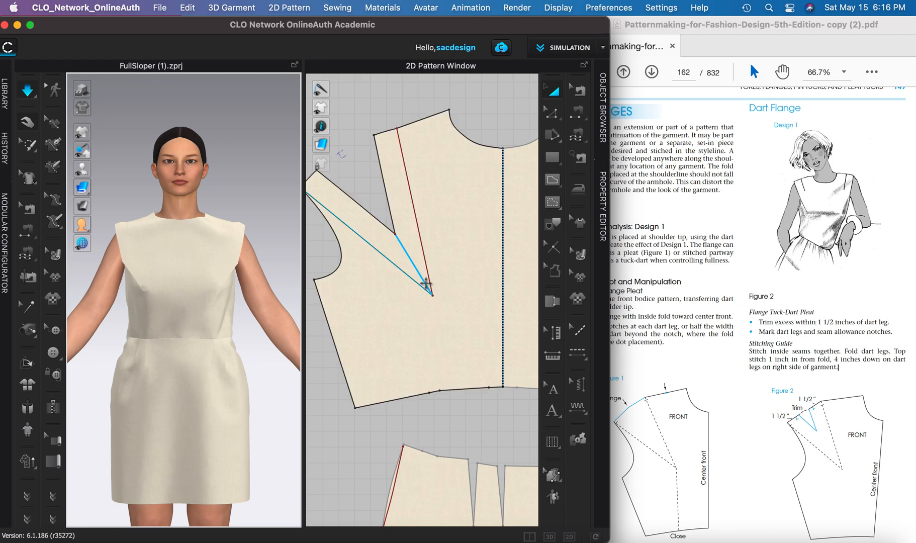
right_drag(413, 258, 453, 292)
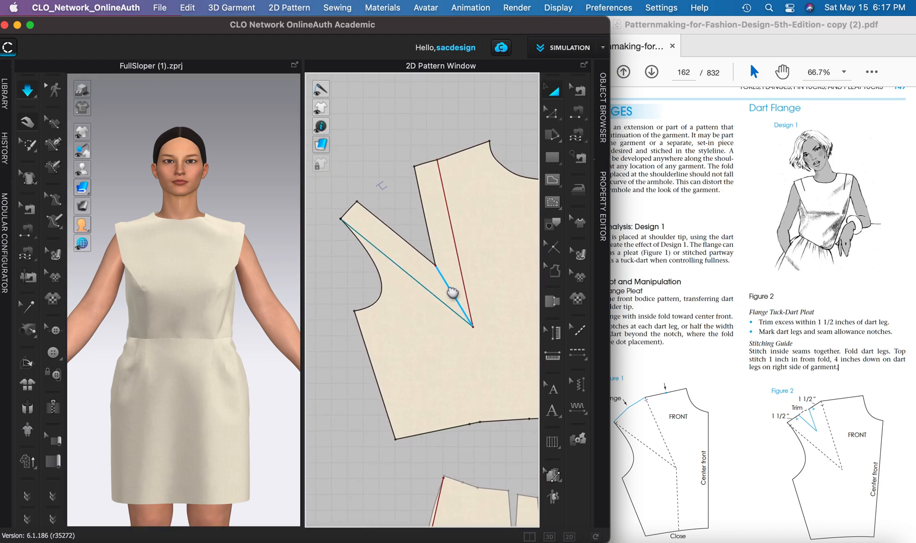
click(428, 278)
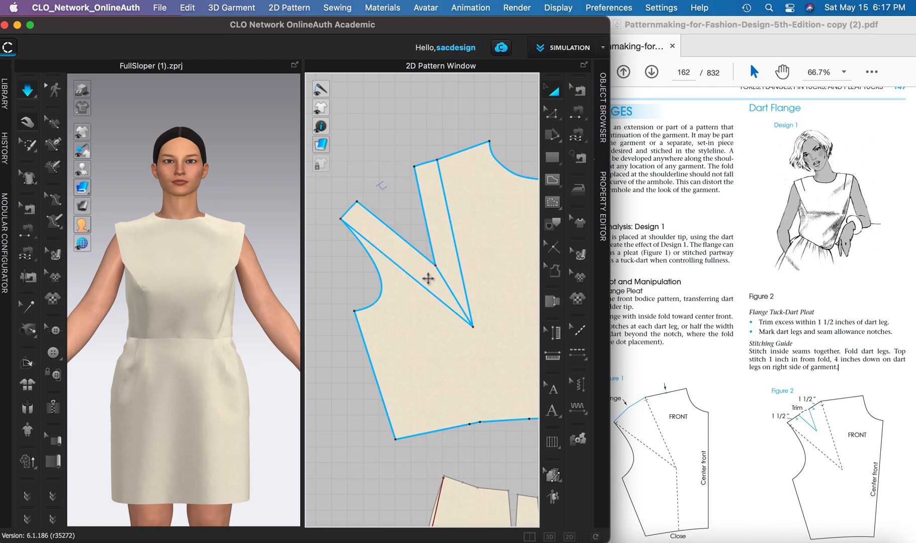
click(436, 265)
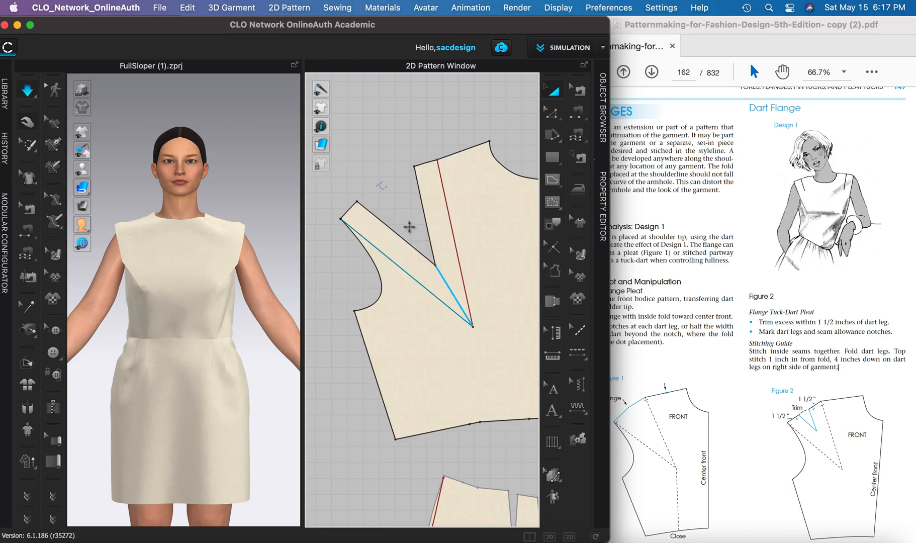
click(424, 266)
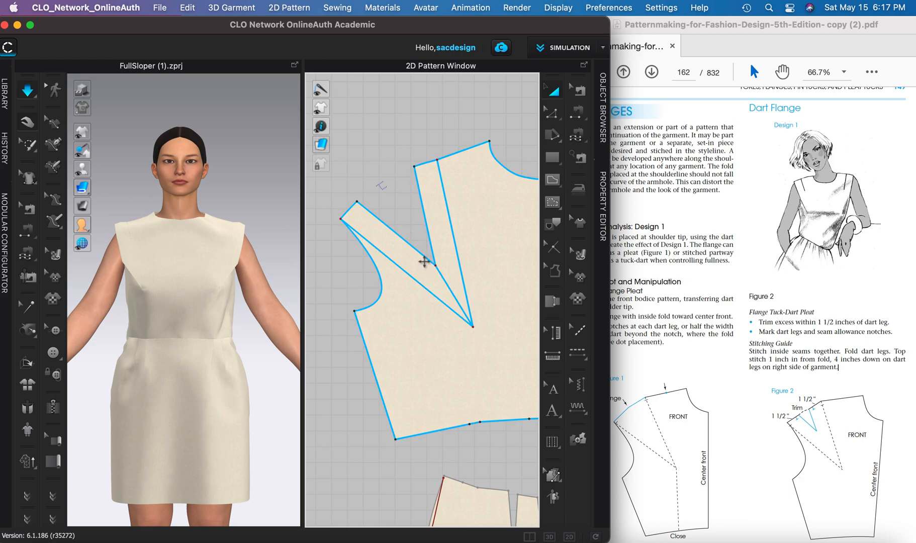
click(472, 328)
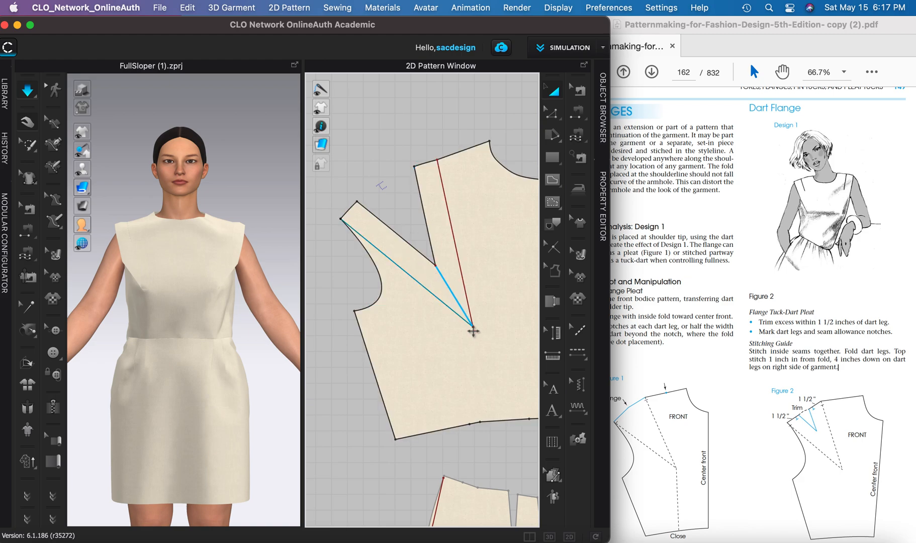
click(475, 321)
click(475, 321)
click(428, 262)
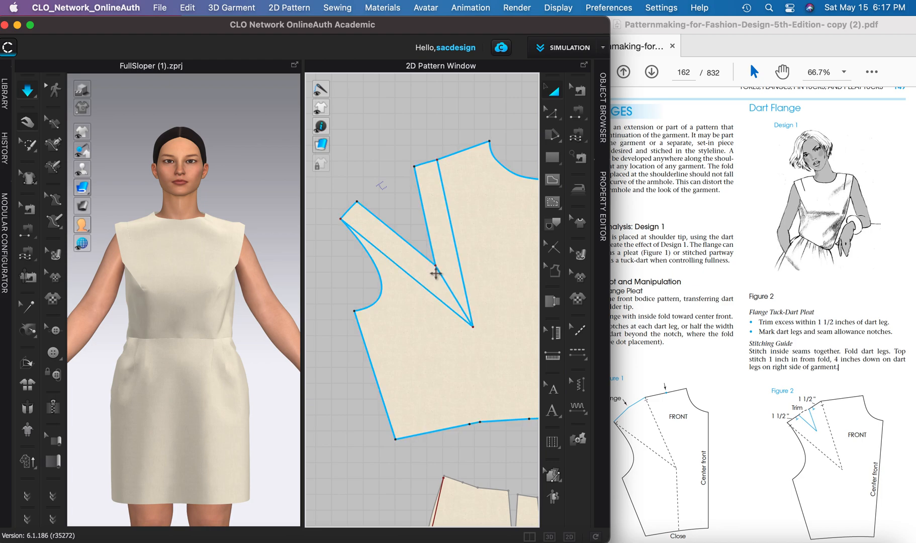
Try to widen the flange extensions by moving the cutout's two outer shoulder corners toward each other.
click(550, 115)
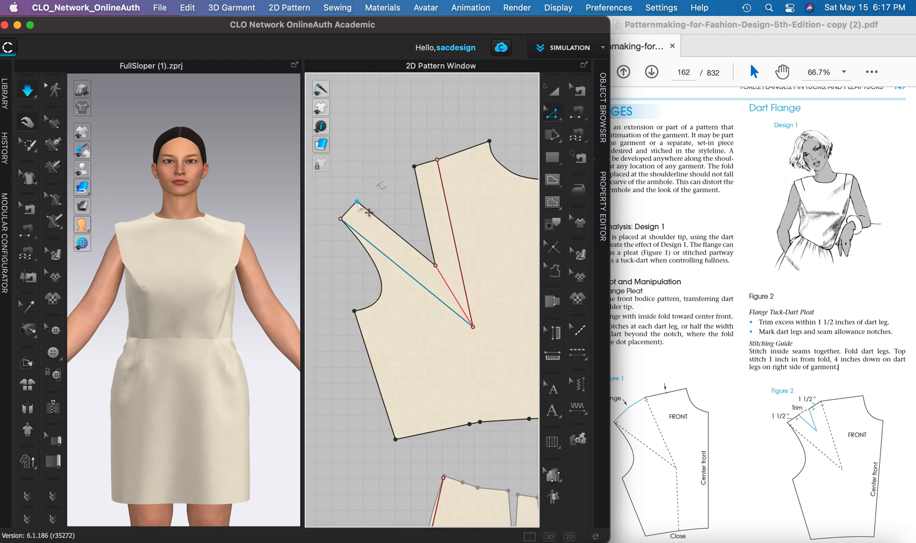
drag(357, 202, 396, 180)
key(space)
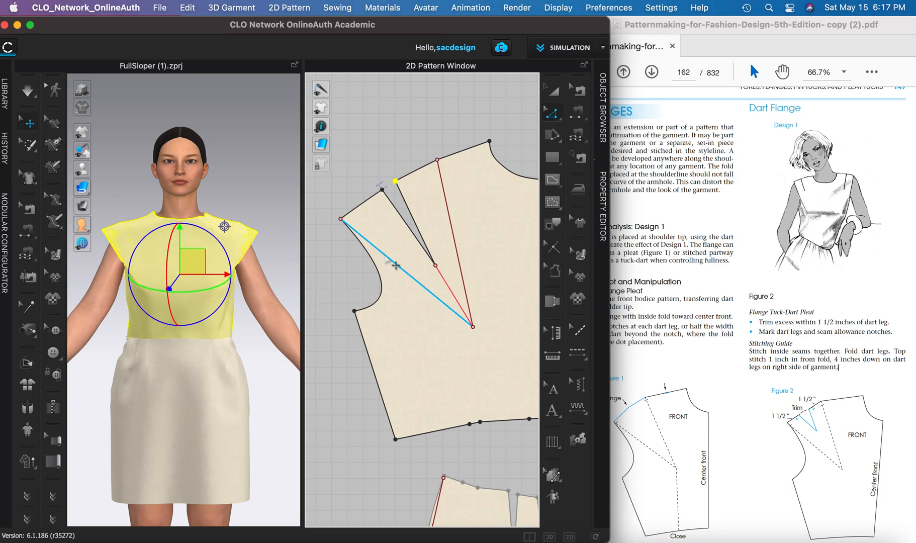
click(387, 254)
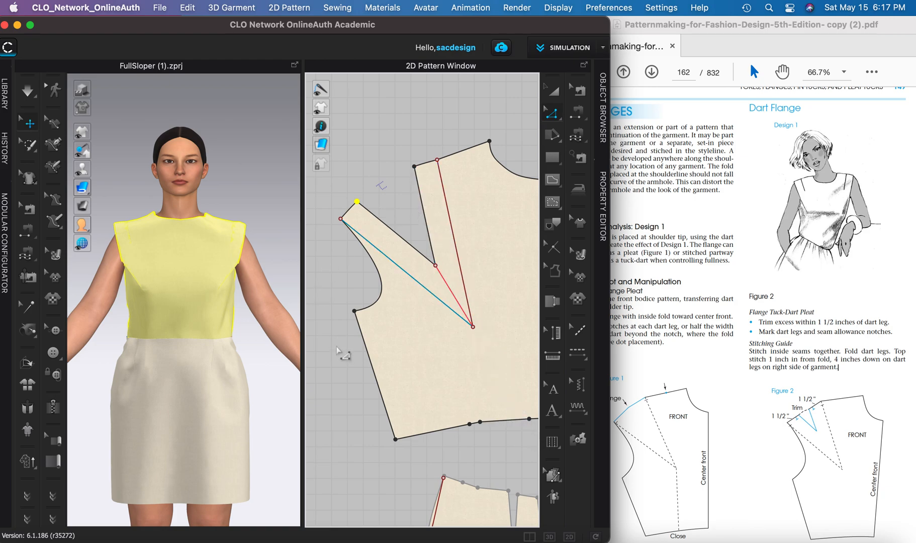
Try to slash the front bodice from the cutout's inner corner to the waistline and spread the side section open.
click(556, 137)
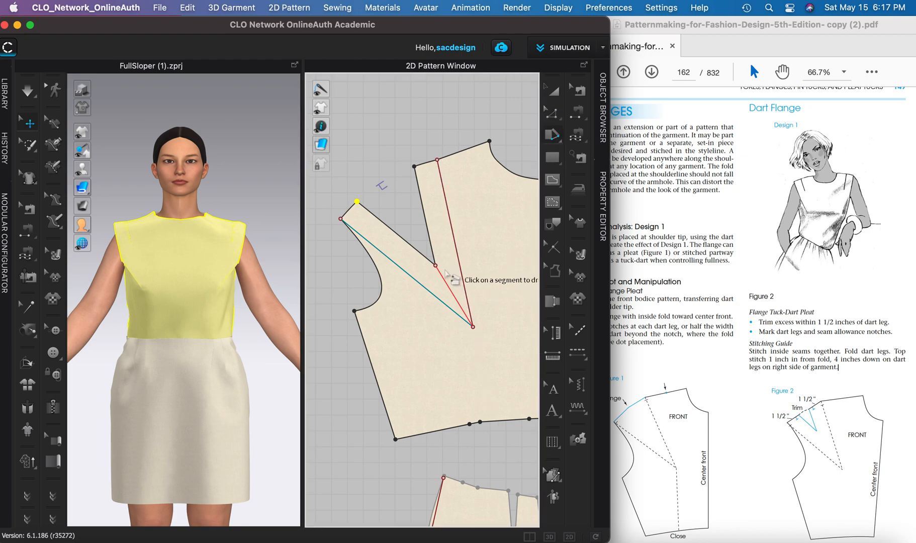
click(435, 265)
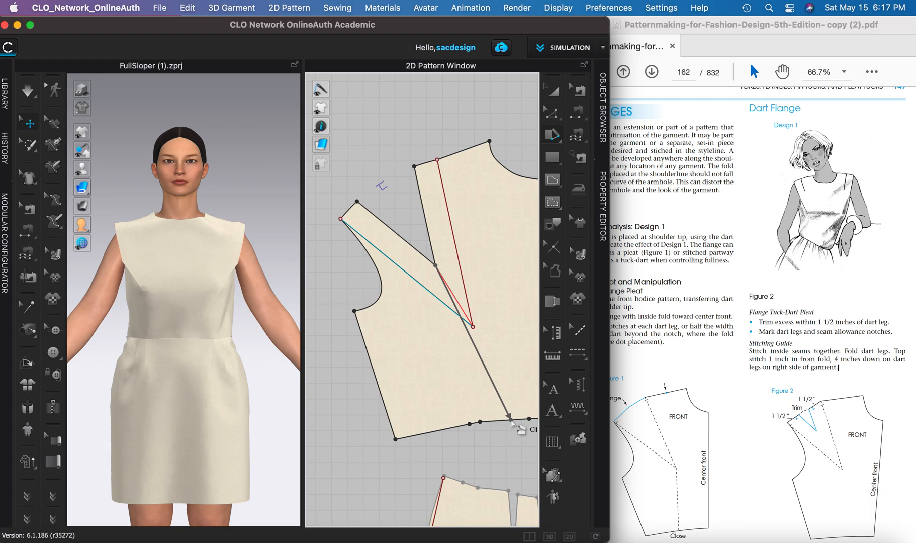
click(528, 419)
key(super+z)
click(529, 418)
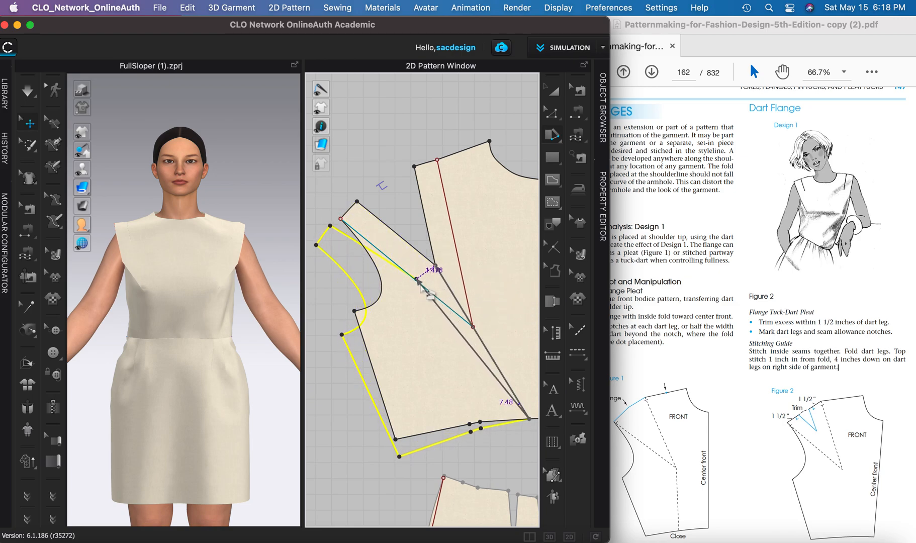
click(420, 286)
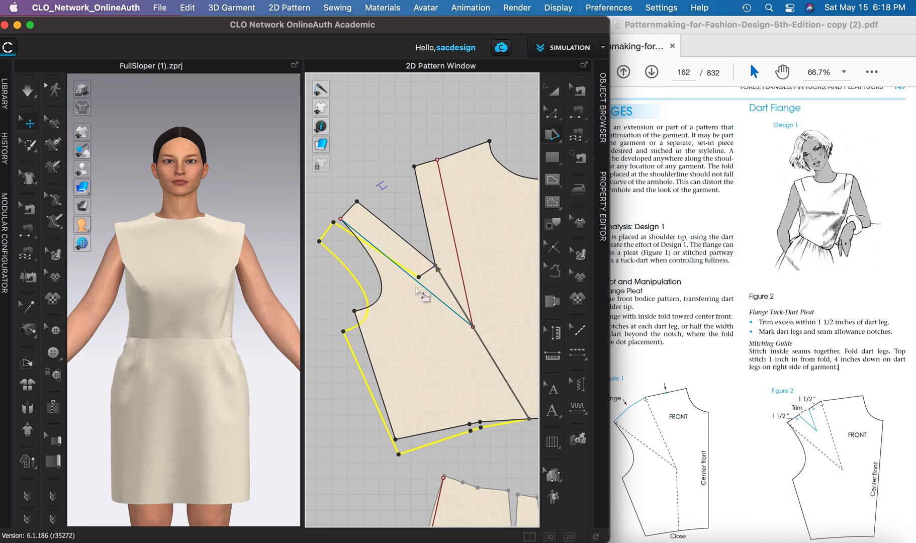
click(420, 287)
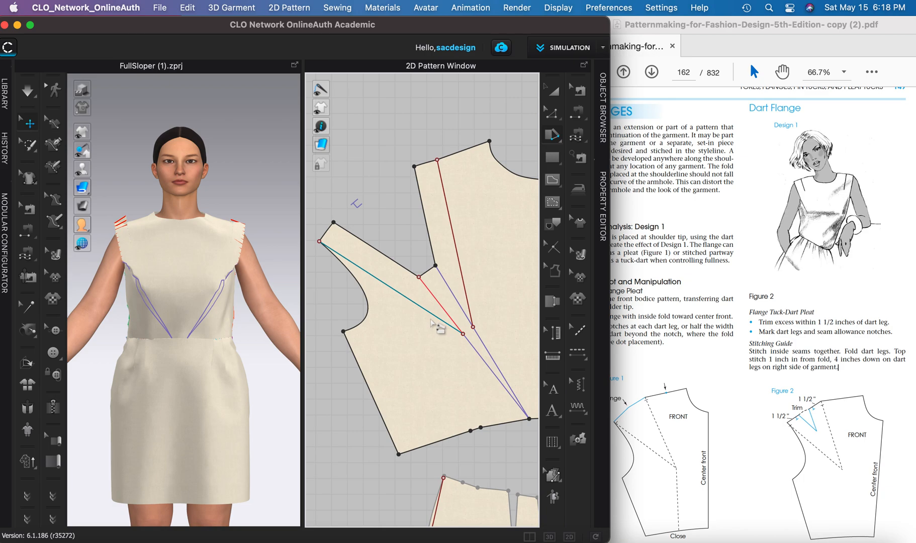
key(super+z)
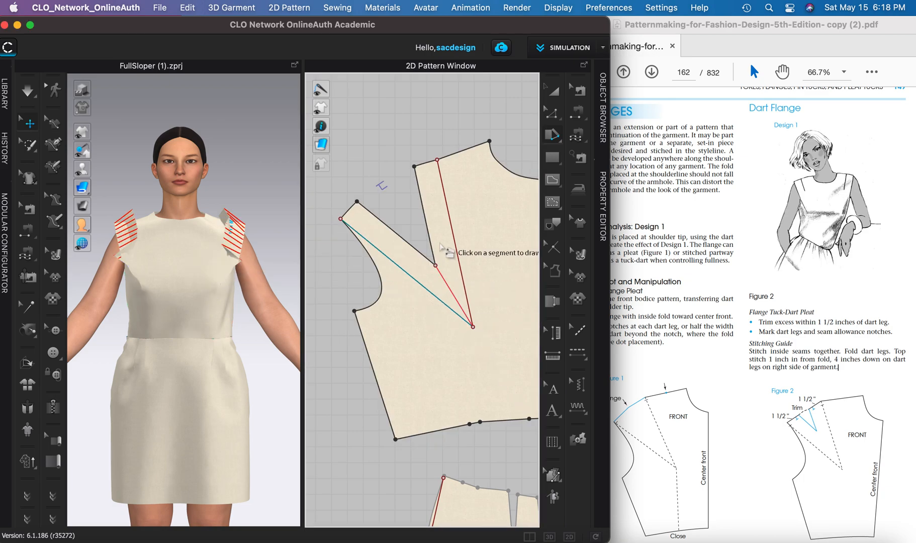
Widen both flange extensions on the front bodice by moving the cutout's two outer shoulder corners toward each other, narrowing the gap.
click(553, 113)
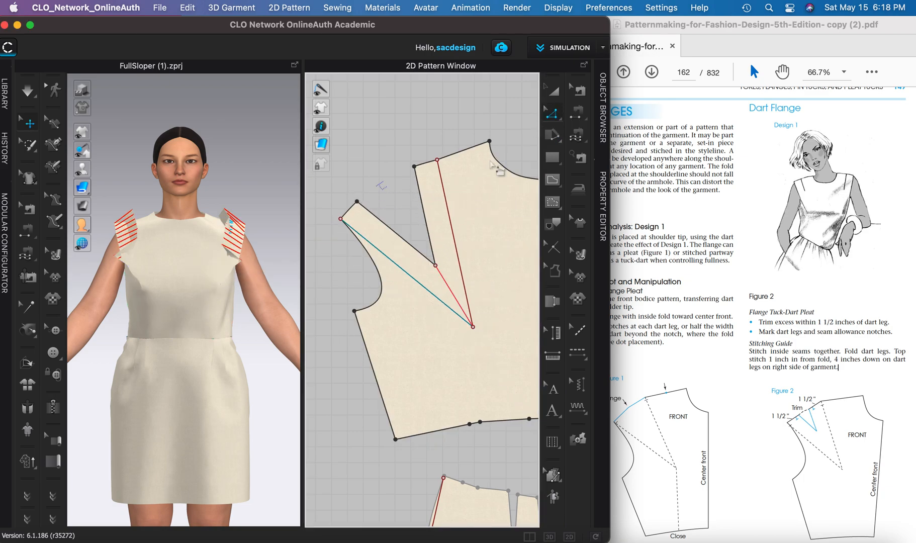
drag(357, 201, 407, 167)
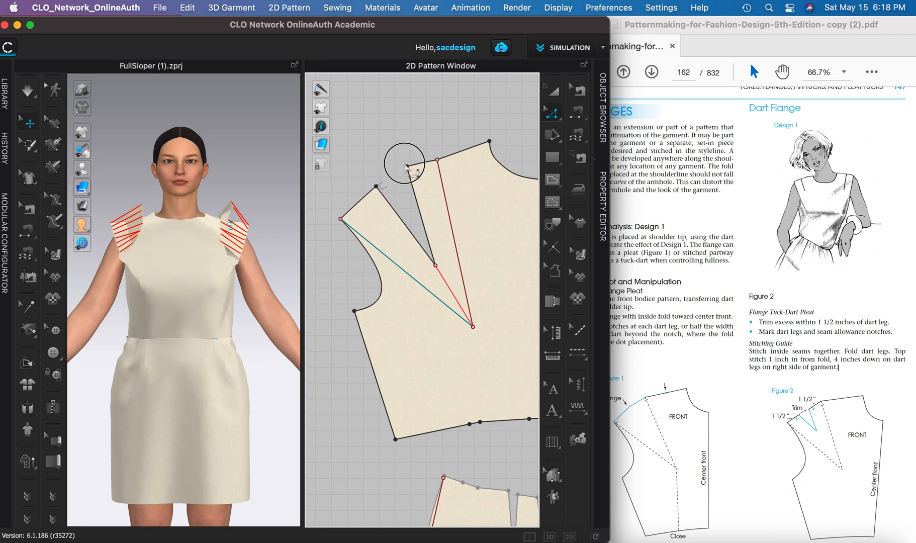
click(407, 168)
drag(405, 168, 399, 174)
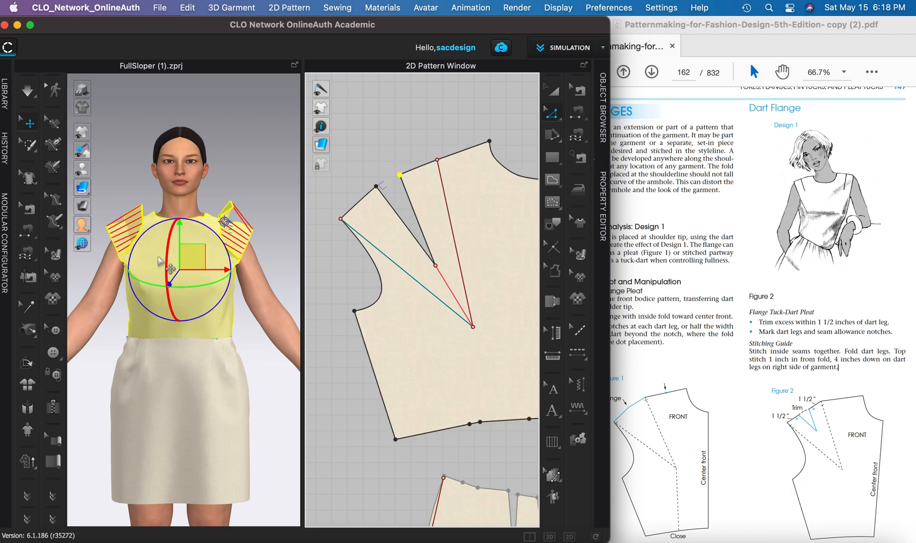
Simulate the dress with the widened flanges, viewing it at a slight angle, and switch to the Dart Flange page in Acrobat.
key(space)
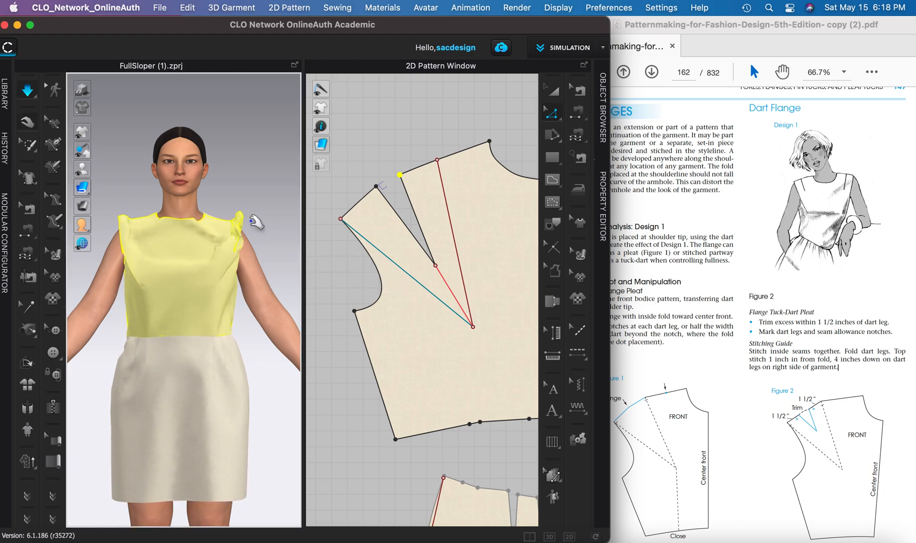
mouse_move(196, 301)
right_down()
mouse_move(224, 287)
mouse_move(231, 301)
mouse_move(201, 298)
right_up()
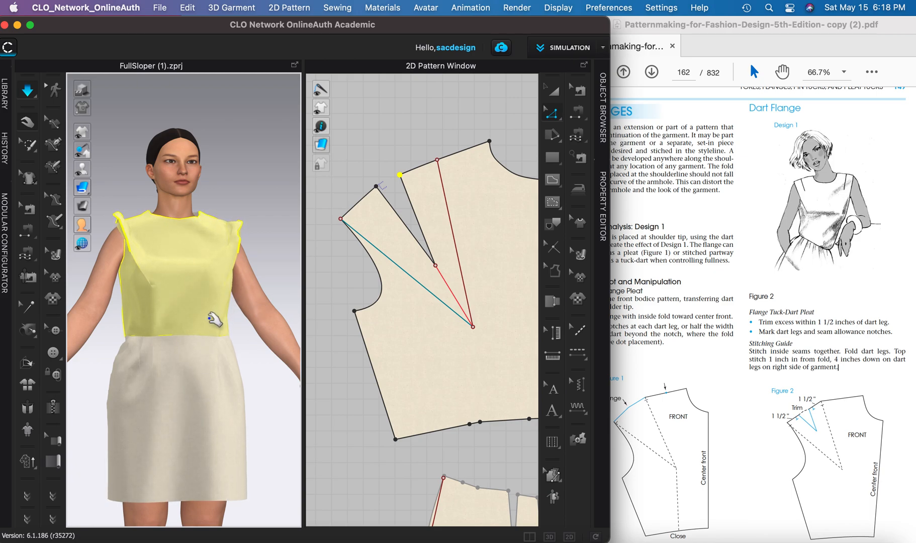
scroll(214, 320, down, 1)
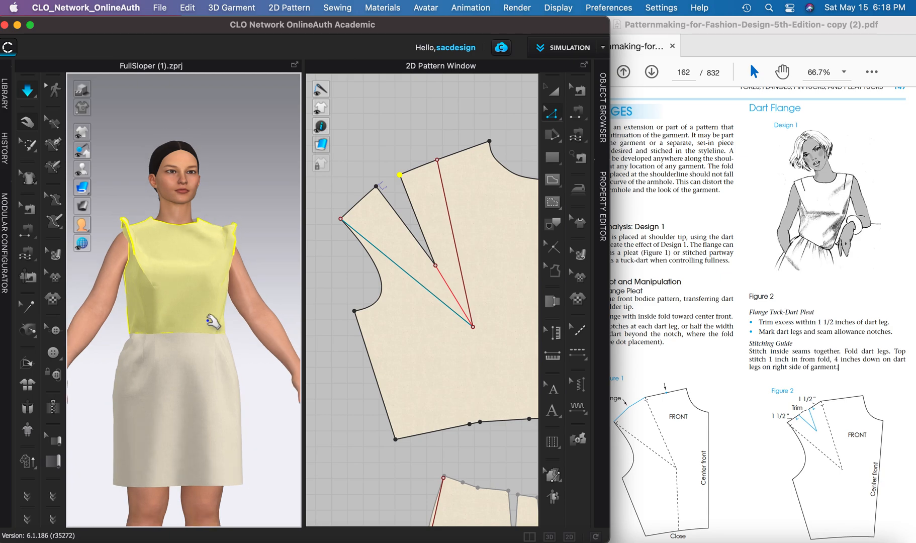
click(754, 429)
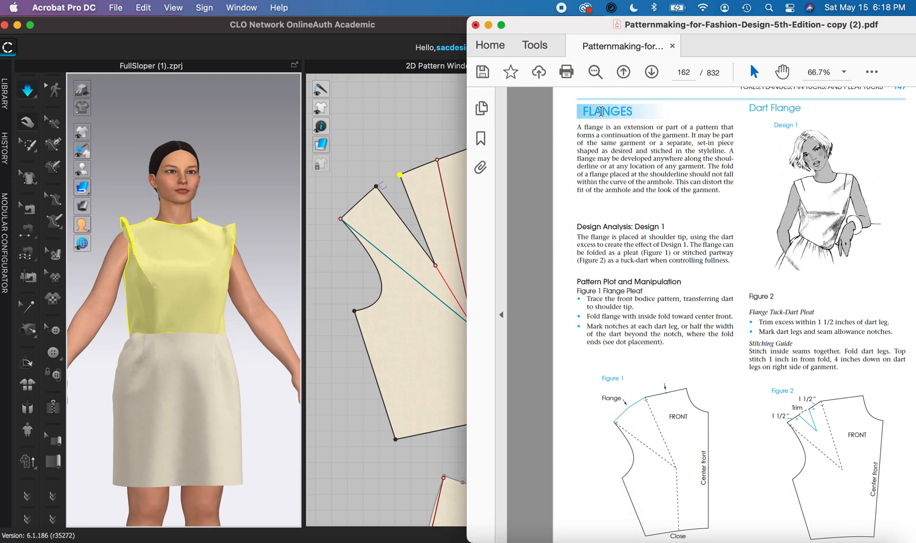